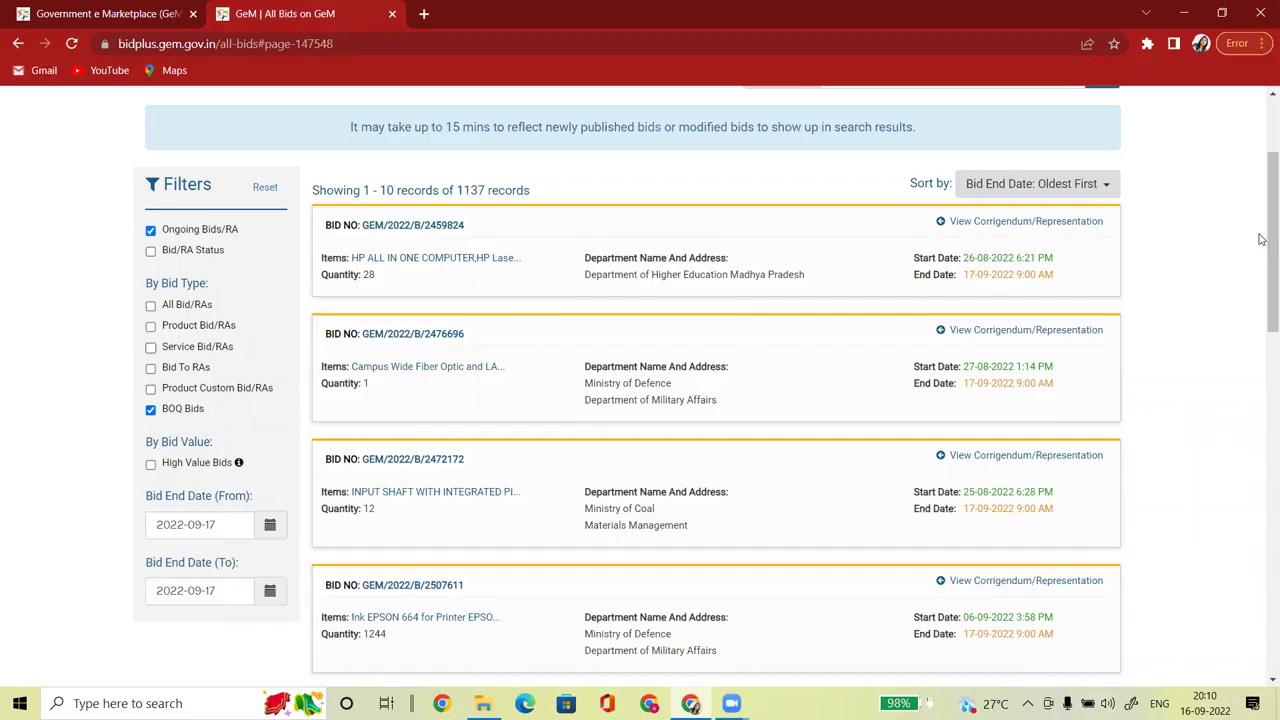
Search the bid listing for bids that contain the keyword "mouse"
{"action": "scroll", "coordinate": [1262, 238], "scroll_direction": "up", "scroll_amount": 1}
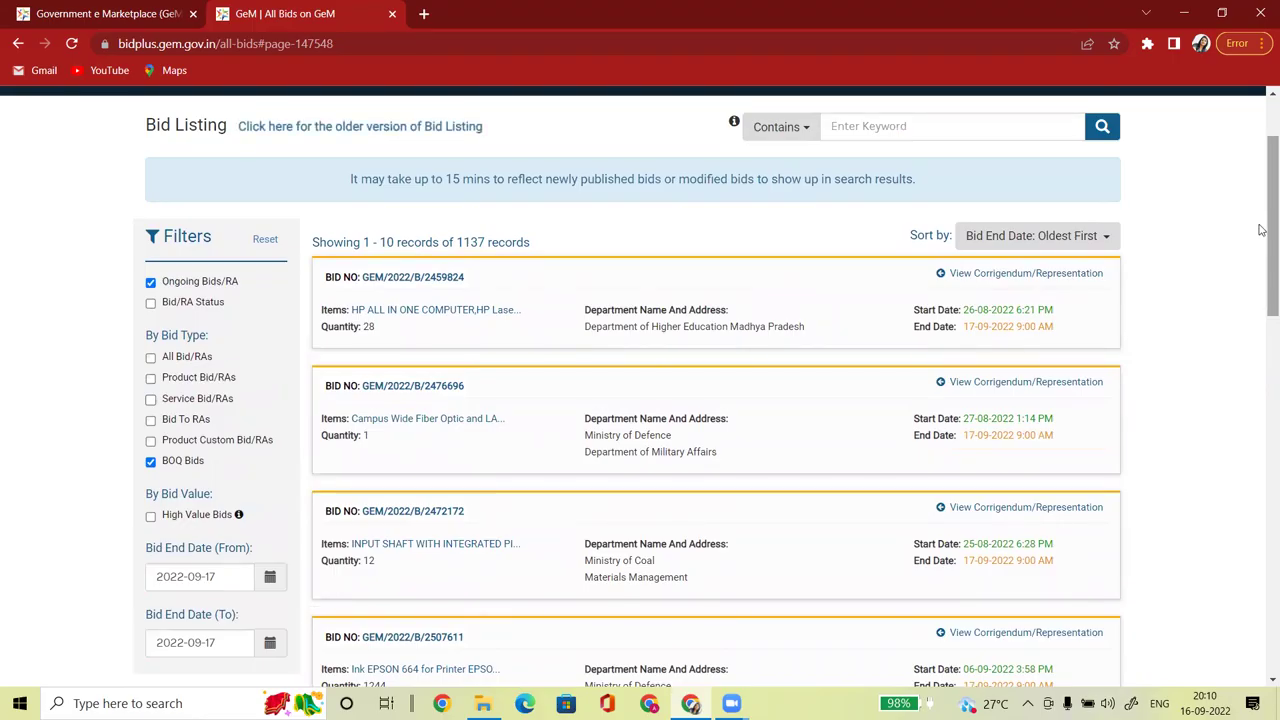
{"action": "scroll", "coordinate": [1237, 390], "scroll_direction": "down", "scroll_amount": 10}
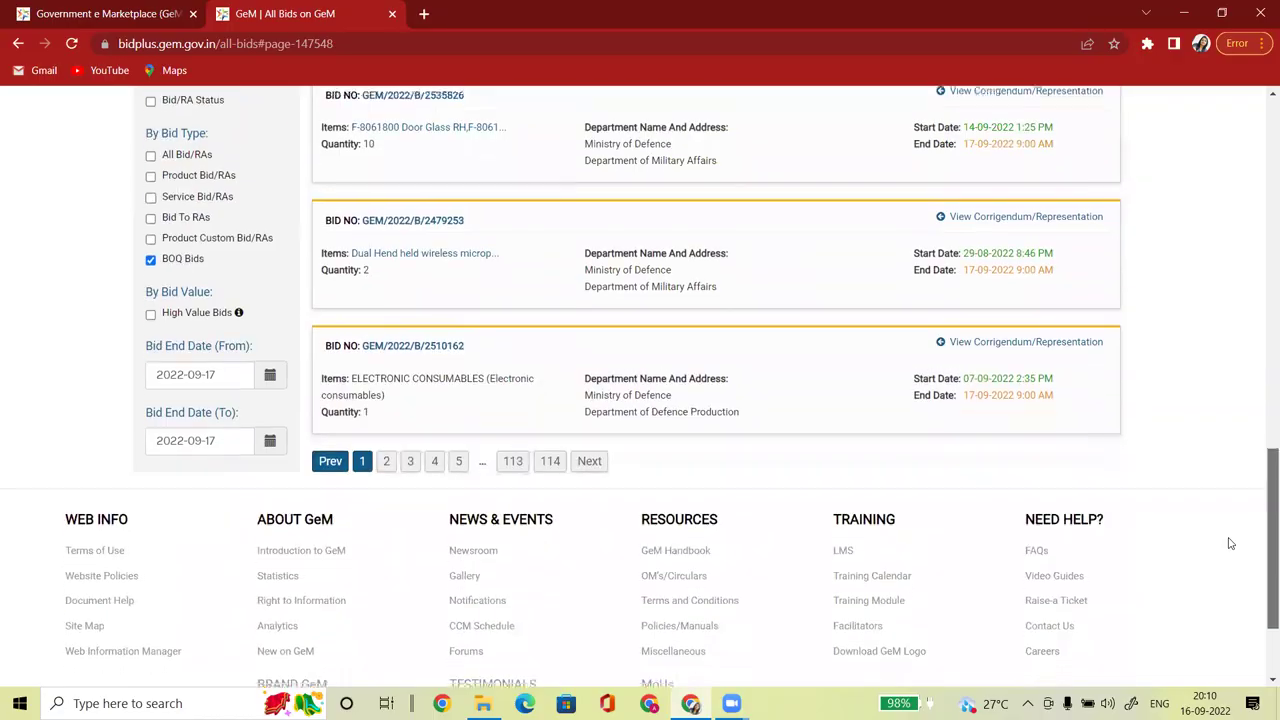
{"action": "scroll", "coordinate": [1230, 543], "scroll_direction": "up", "scroll_amount": 10}
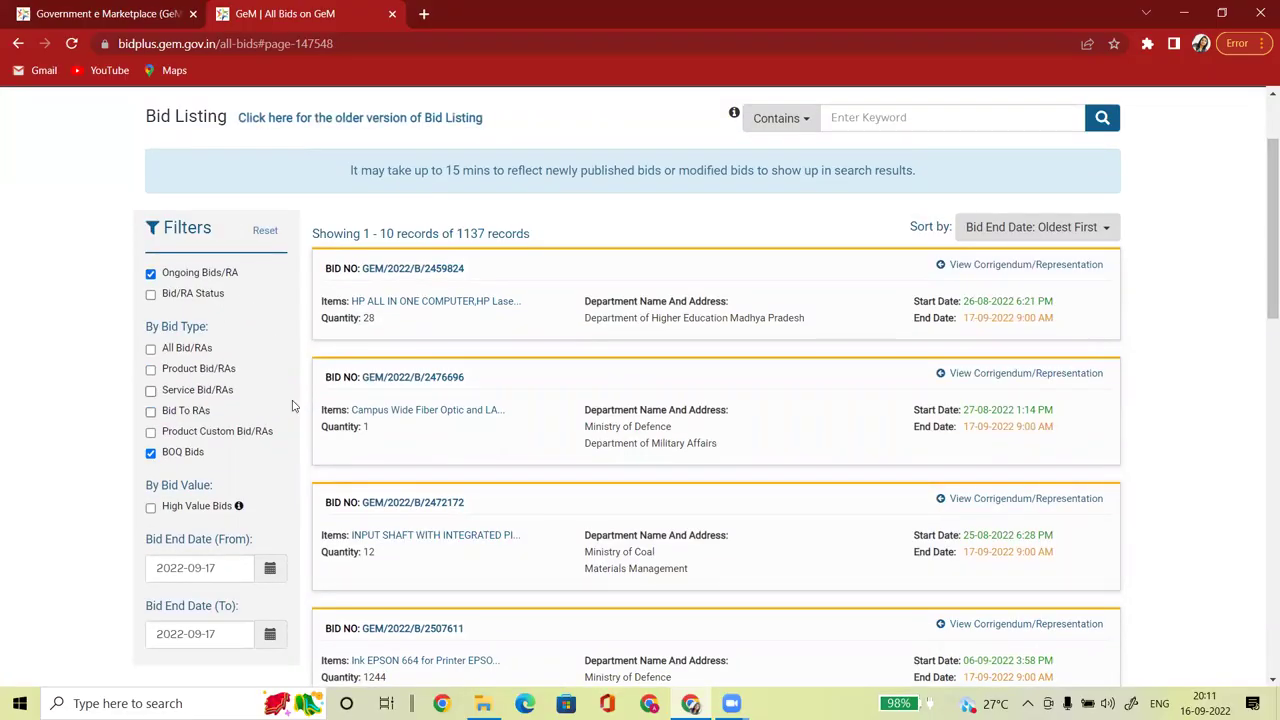
{"action": "mouse_move", "coordinate": [1263, 280]}
{"action": "left_mouse_down"}
{"action": "mouse_move", "coordinate": [1263, 240]}
{"action": "mouse_move", "coordinate": [1261, 286]}
{"action": "left_mouse_up"}
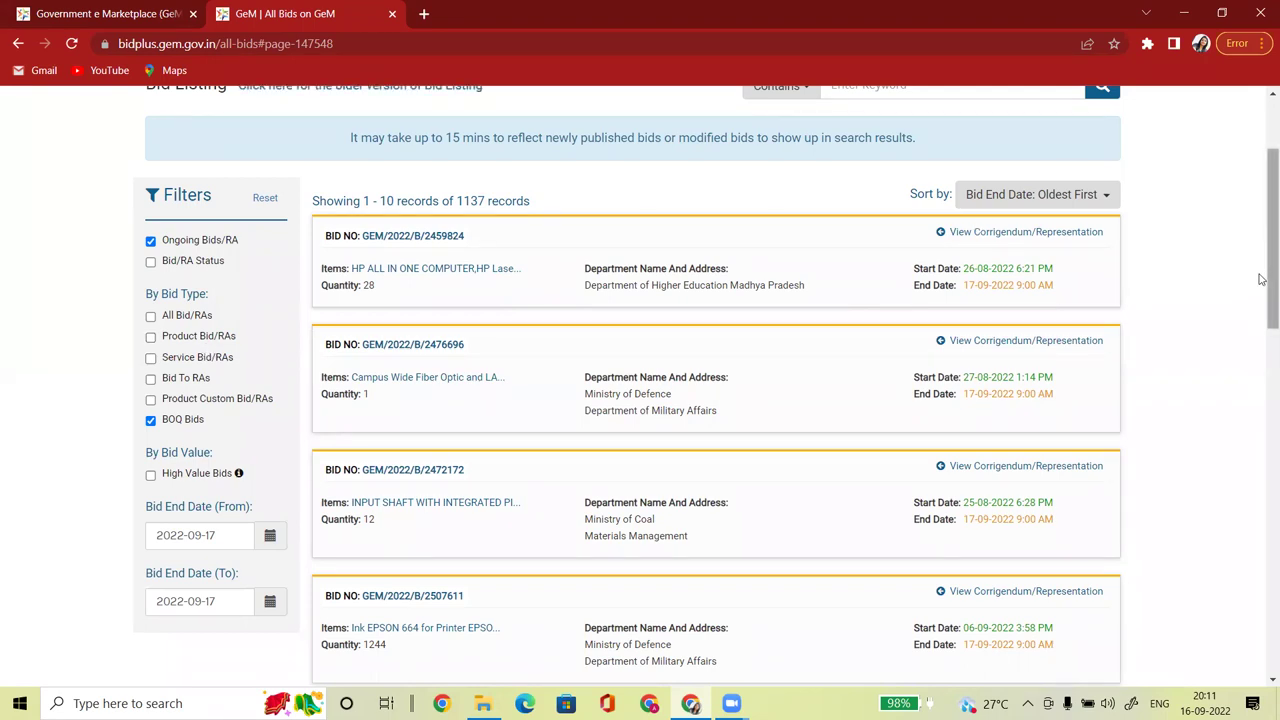
{"action": "scroll", "coordinate": [1262, 279], "scroll_direction": "up", "scroll_amount": 2}
{"action": "left_click", "coordinate": [792, 275]}
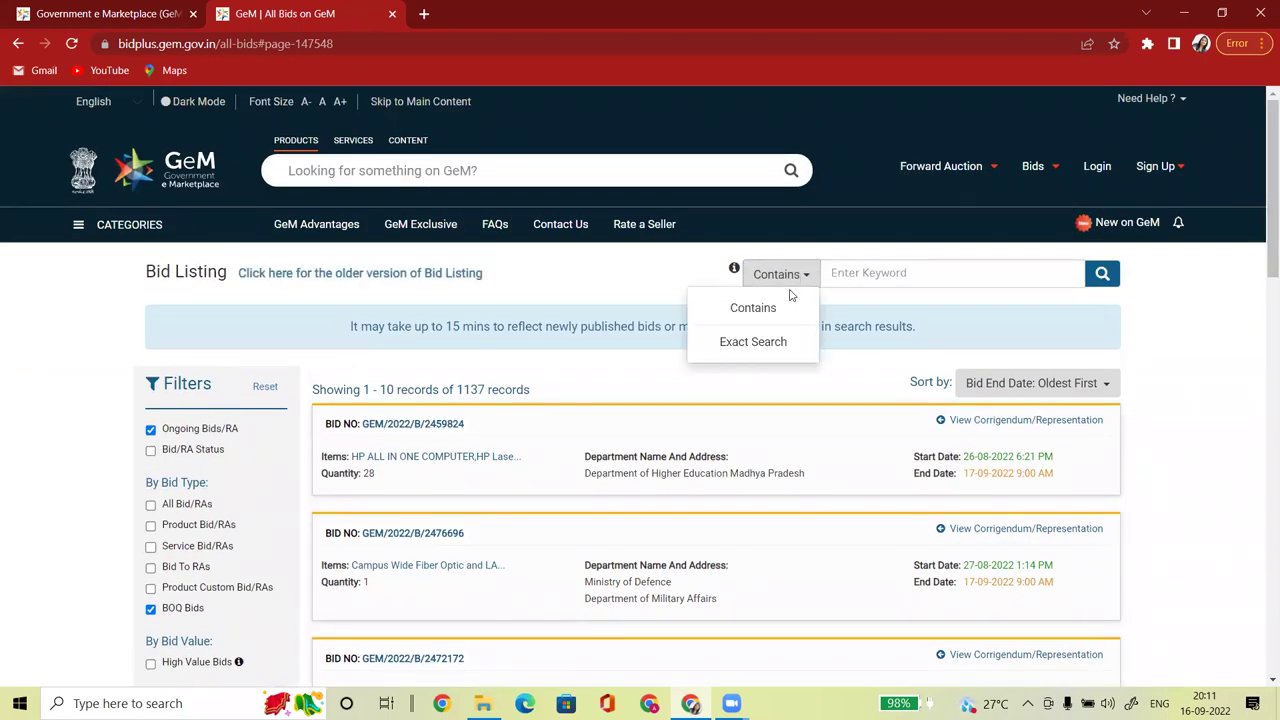
{"action": "left_click", "coordinate": [787, 310]}
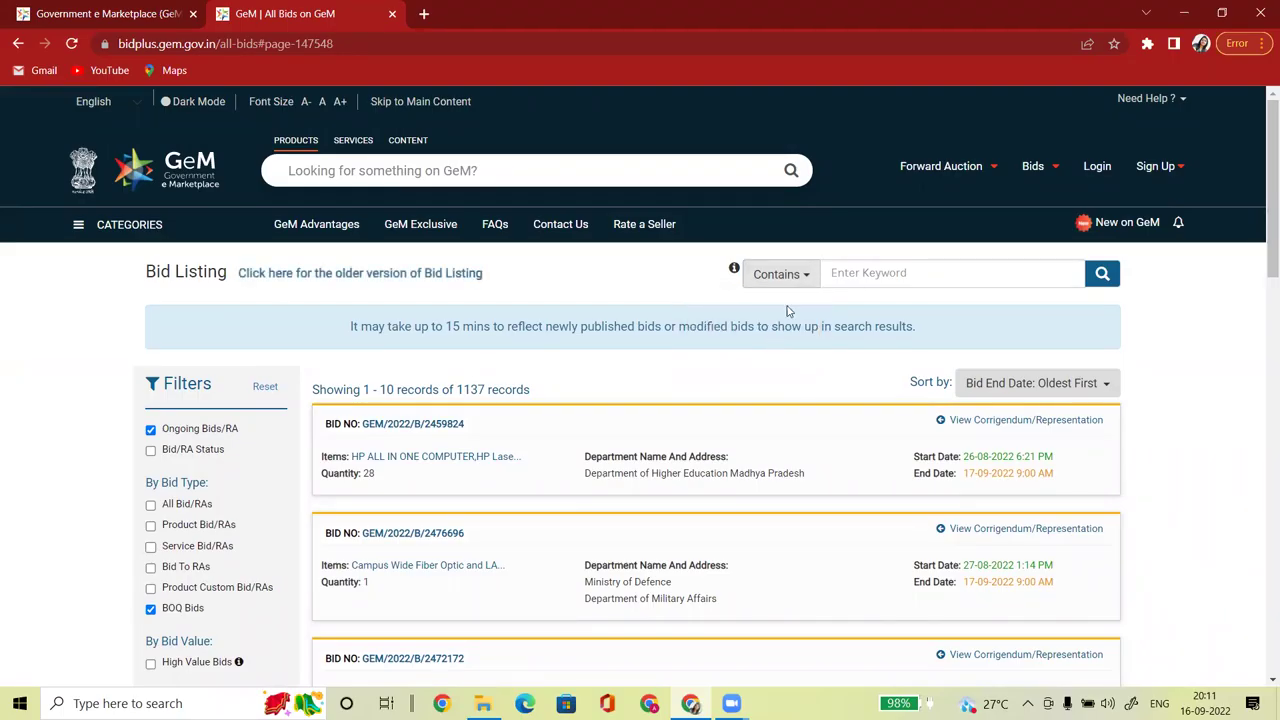
{"action": "left_click", "coordinate": [862, 277]}
{"action": "type", "text": "mouse"}
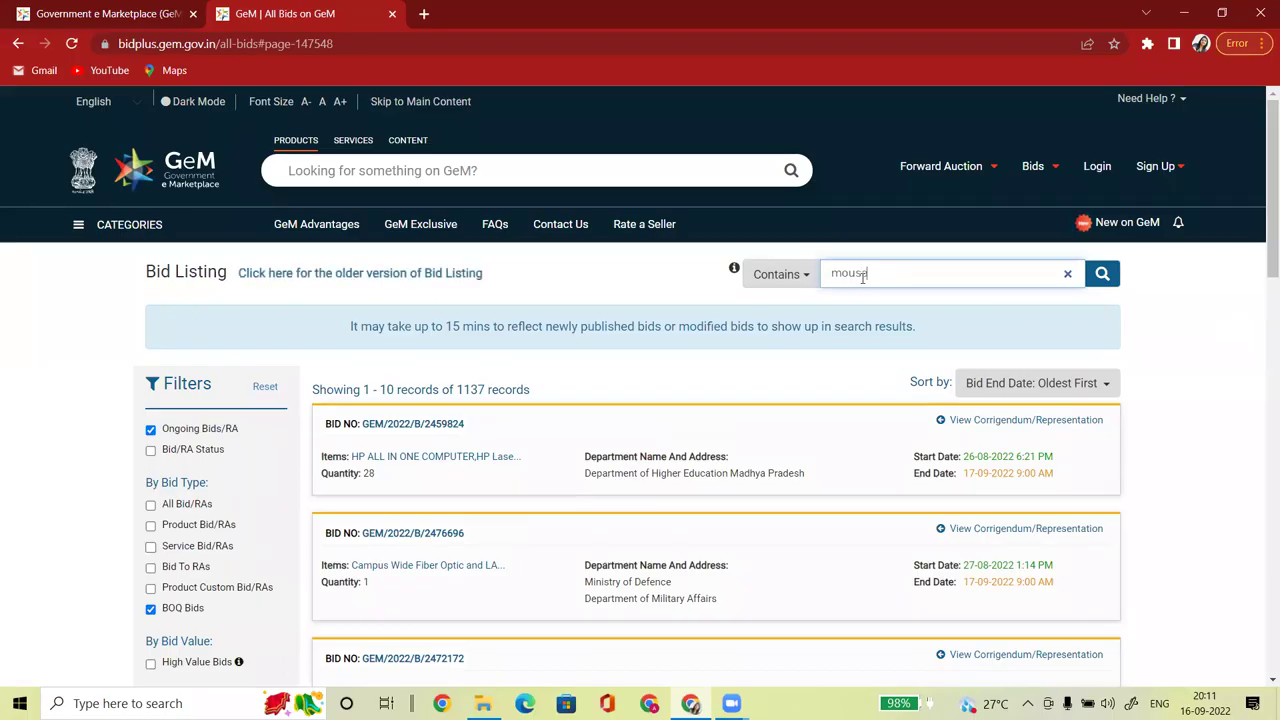
{"action": "left_click", "coordinate": [1104, 273]}
Look through the matching bids and open Advanced Search from the older version of the bid listing
{"action": "scroll", "coordinate": [1260, 267], "scroll_direction": "down", "scroll_amount": 2}
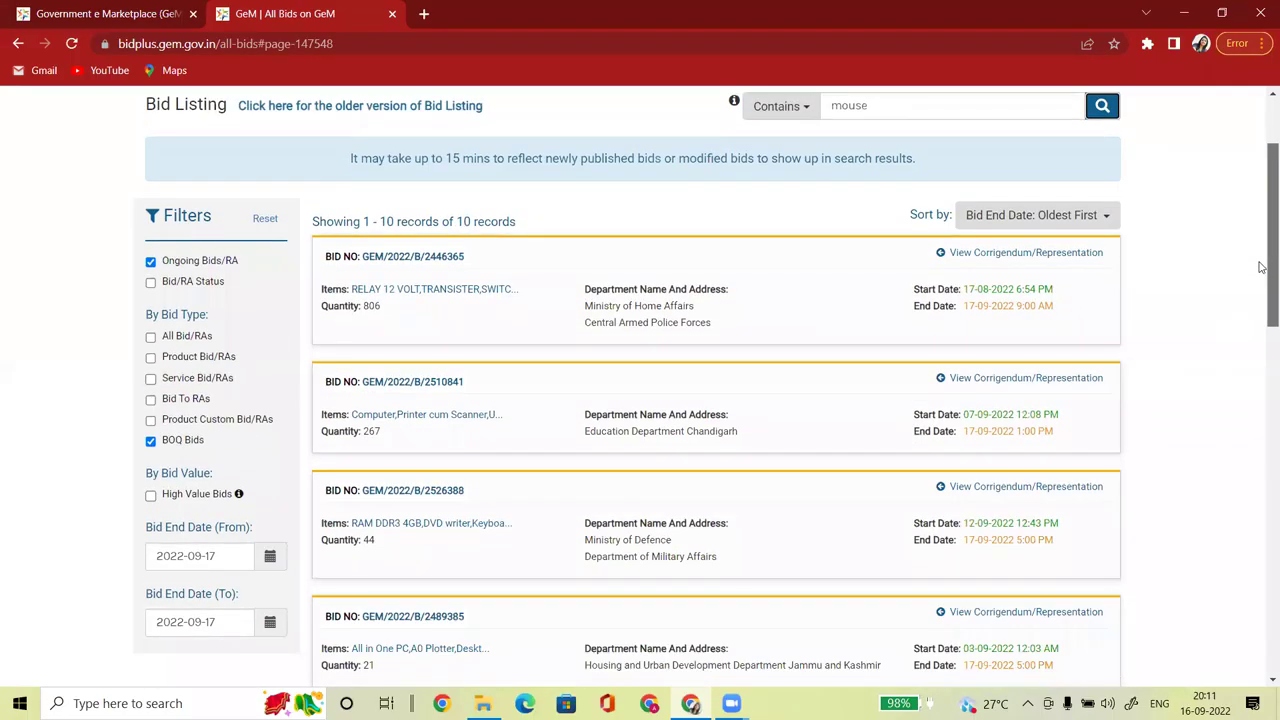
{"action": "scroll", "coordinate": [1260, 267], "scroll_direction": "down", "scroll_amount": 4}
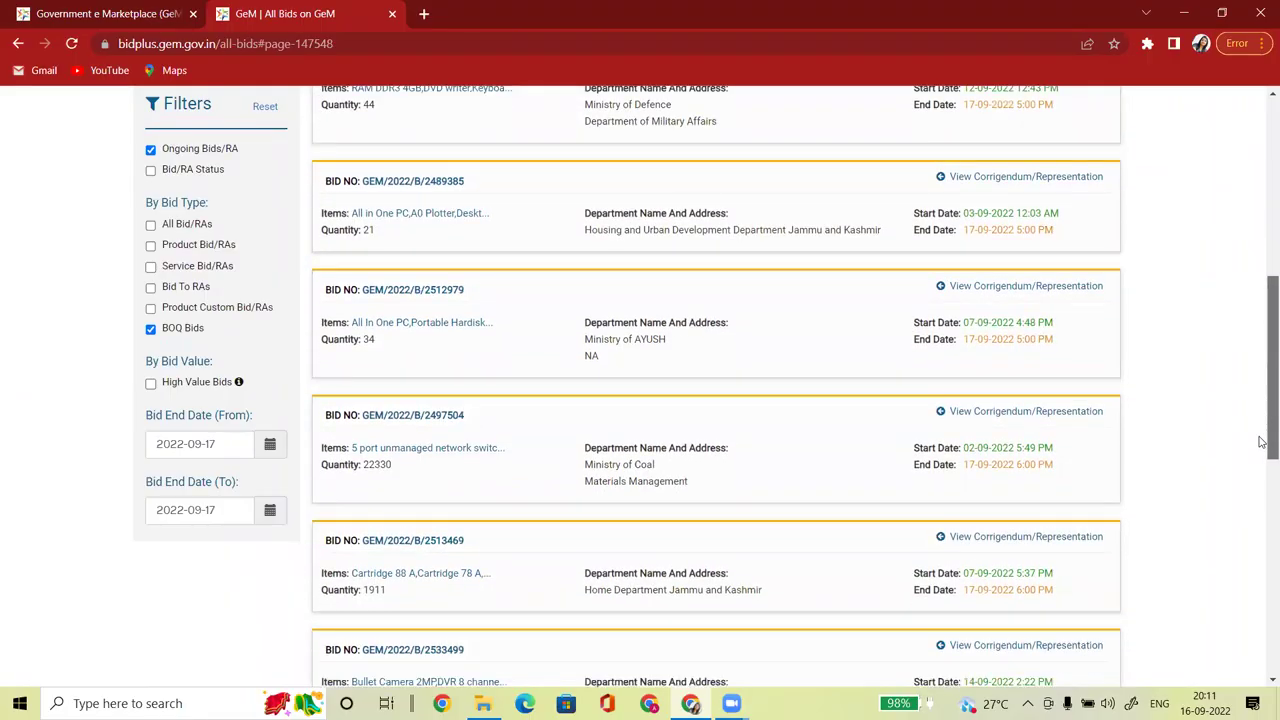
{"action": "scroll", "coordinate": [1260, 442], "scroll_direction": "down", "scroll_amount": 5}
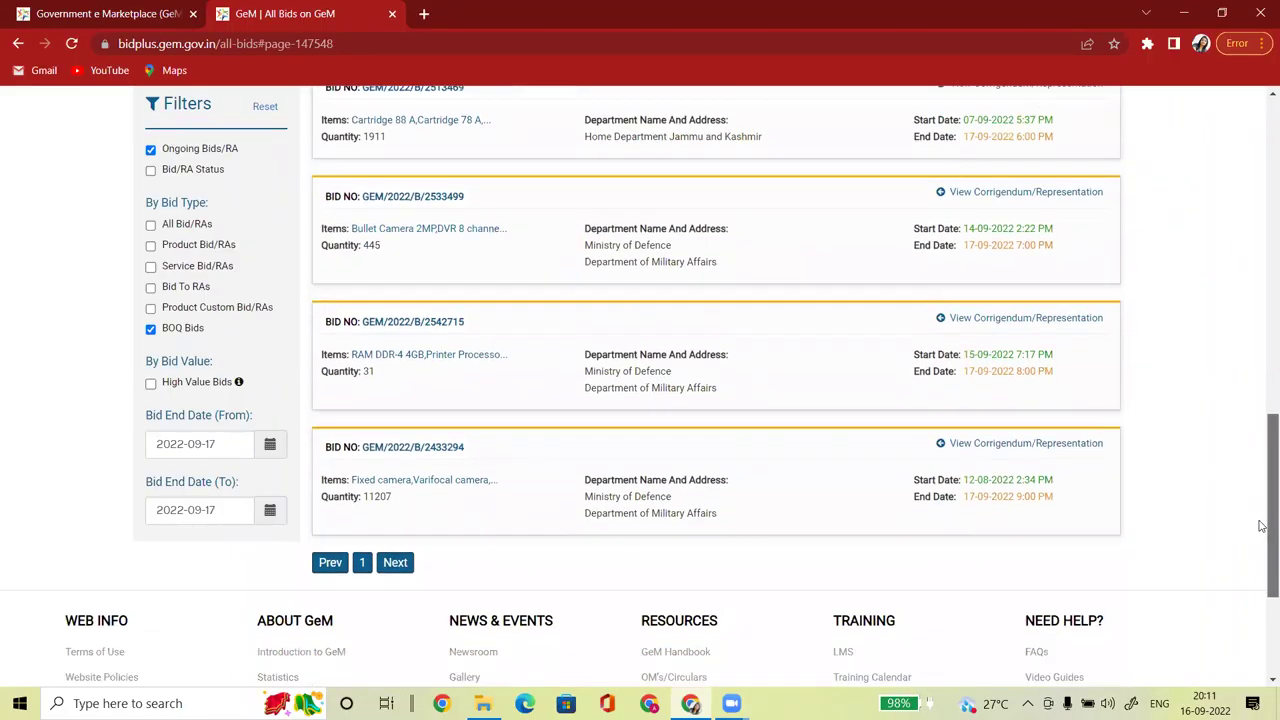
{"action": "left_click_drag", "start_coordinate": [1272, 525], "coordinate": [1265, 175]}
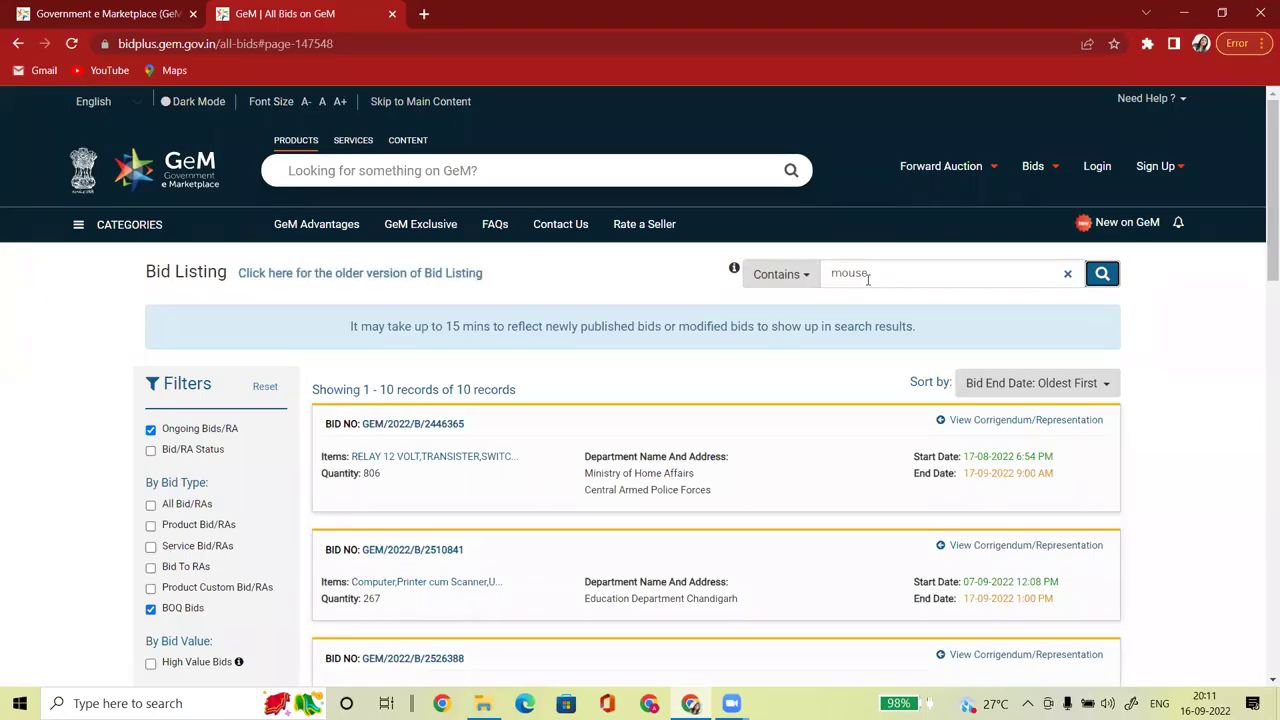
{"action": "mouse_move", "coordinate": [414, 280]}
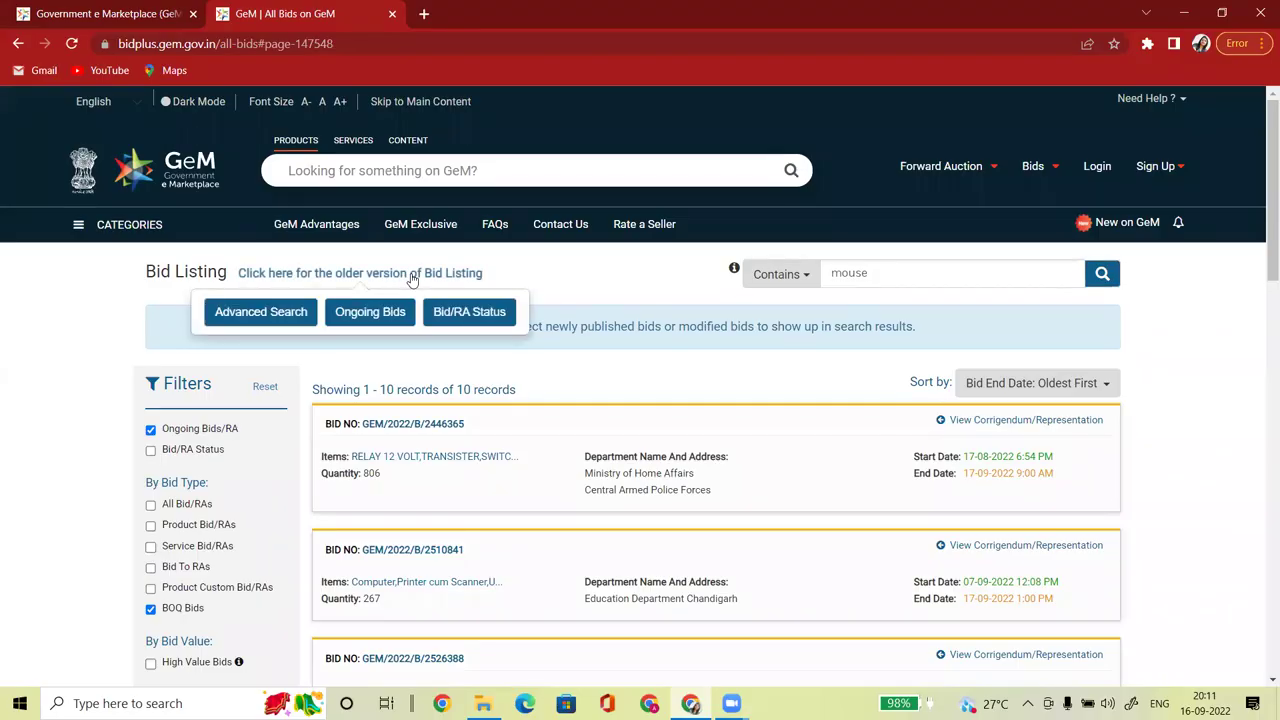
{"action": "left_click", "coordinate": [266, 315]}
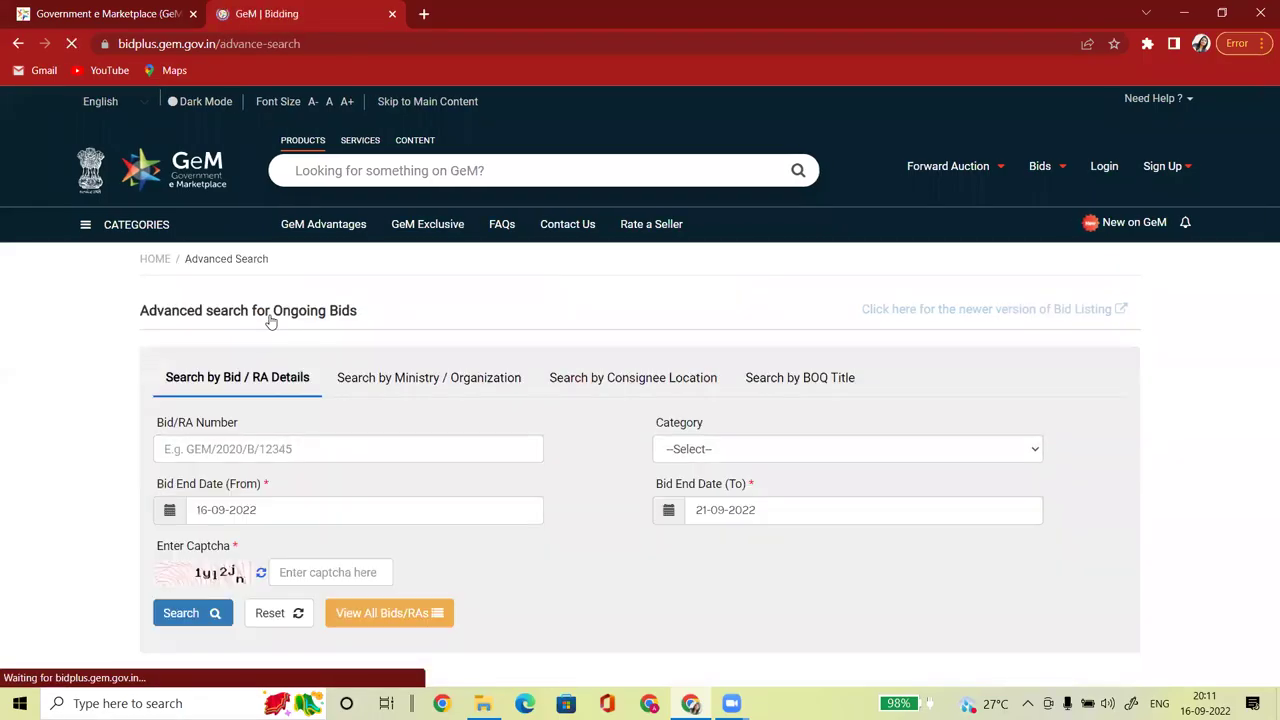
{"action": "scroll", "coordinate": [1262, 351], "scroll_direction": "down", "scroll_amount": 1}
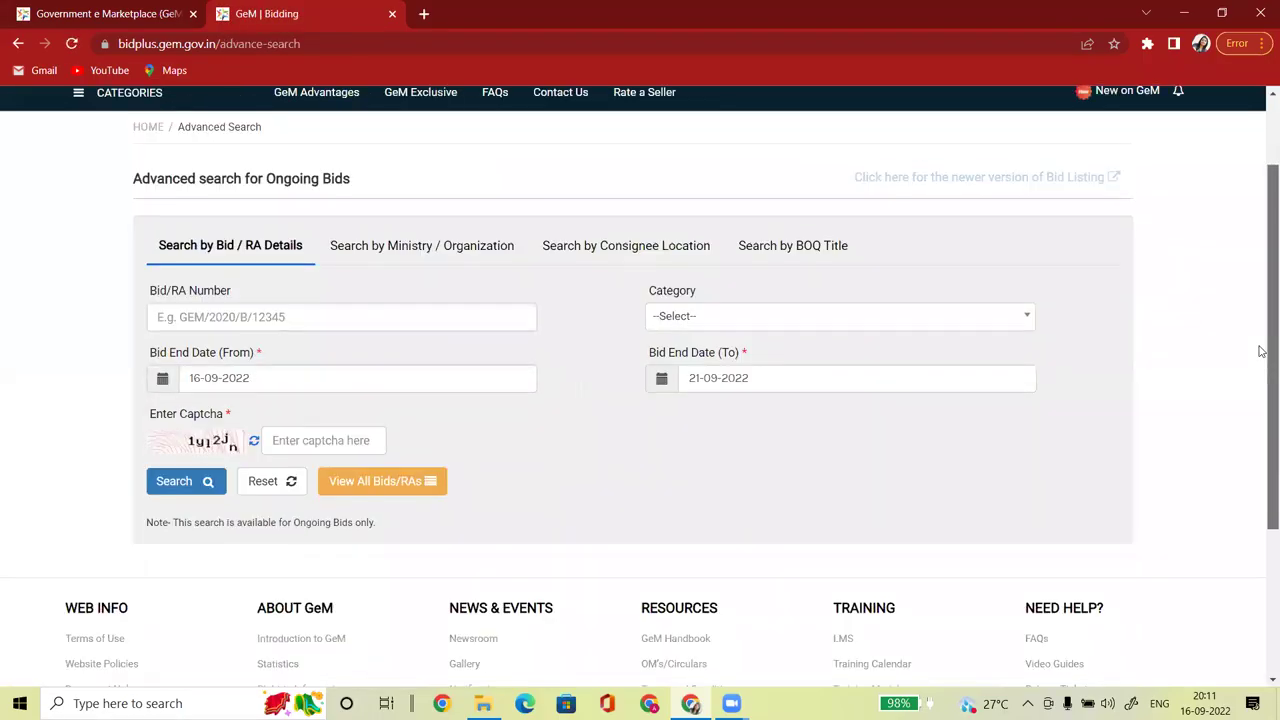
In the search by bid/RA details, set the category to Desktop Computers
{"action": "left_click", "coordinate": [215, 317]}
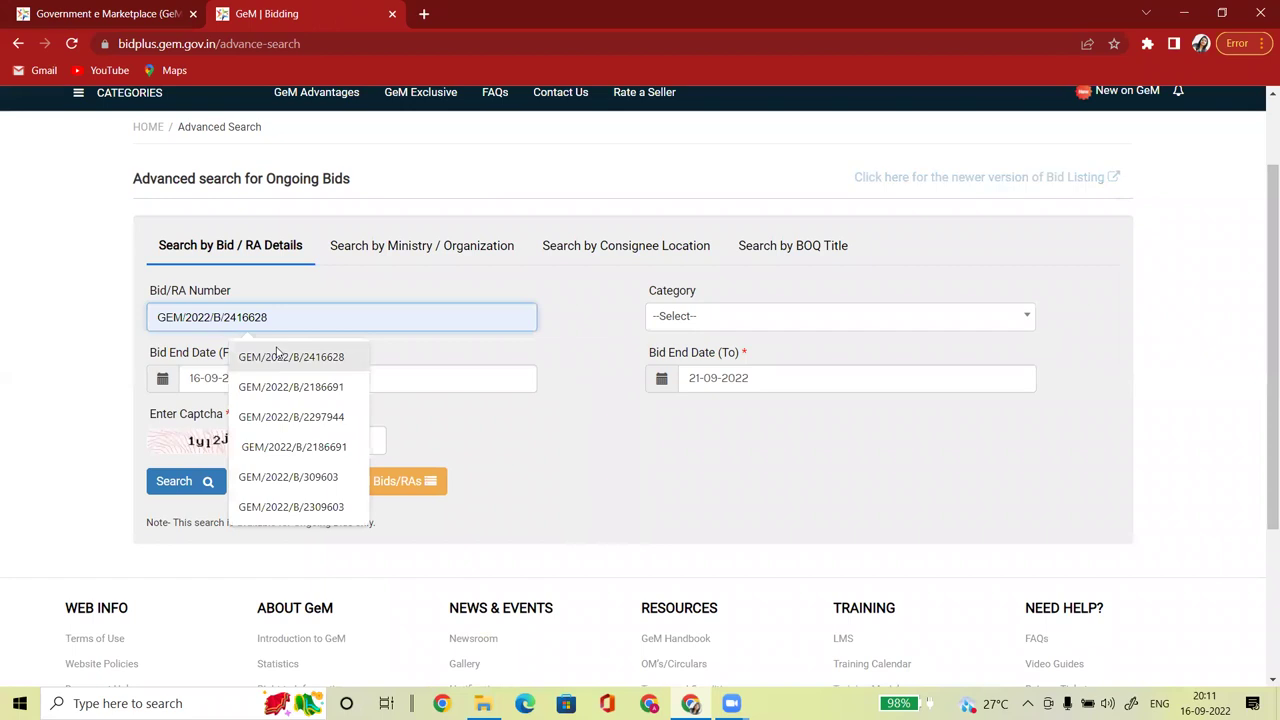
{"action": "left_click", "coordinate": [691, 324]}
{"action": "left_click", "coordinate": [685, 344]}
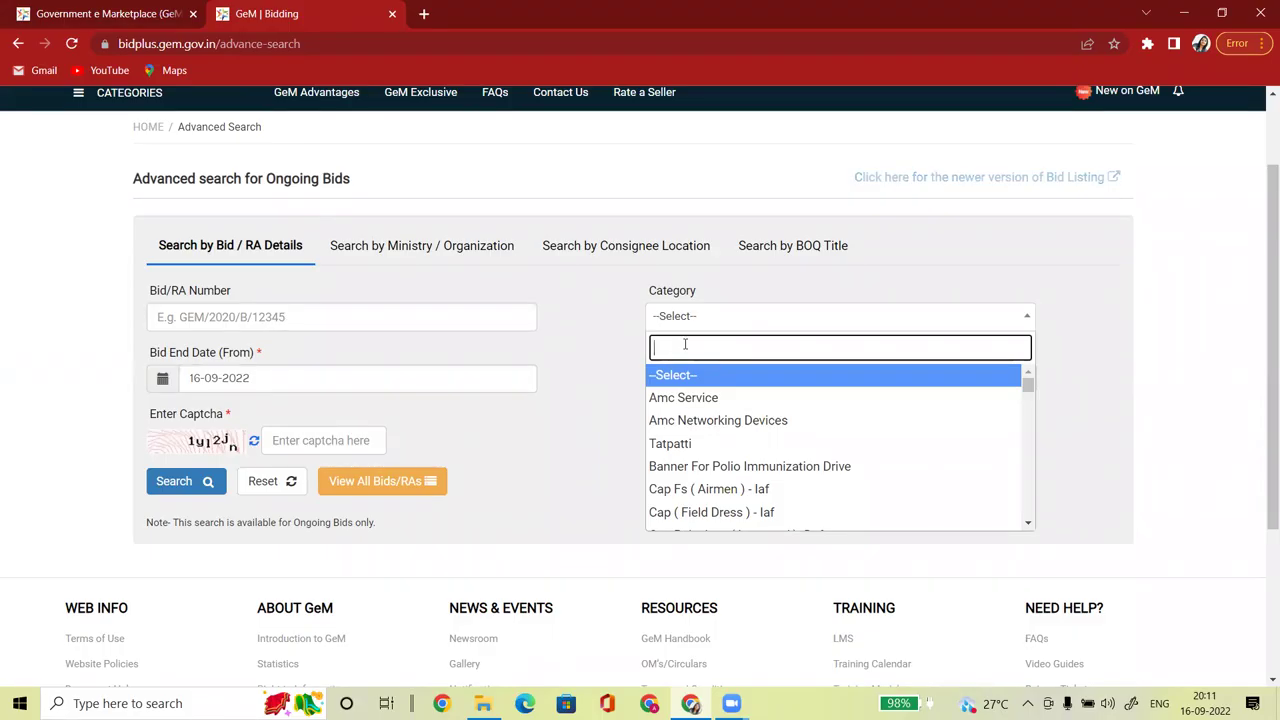
{"action": "type", "text": "desktop"}
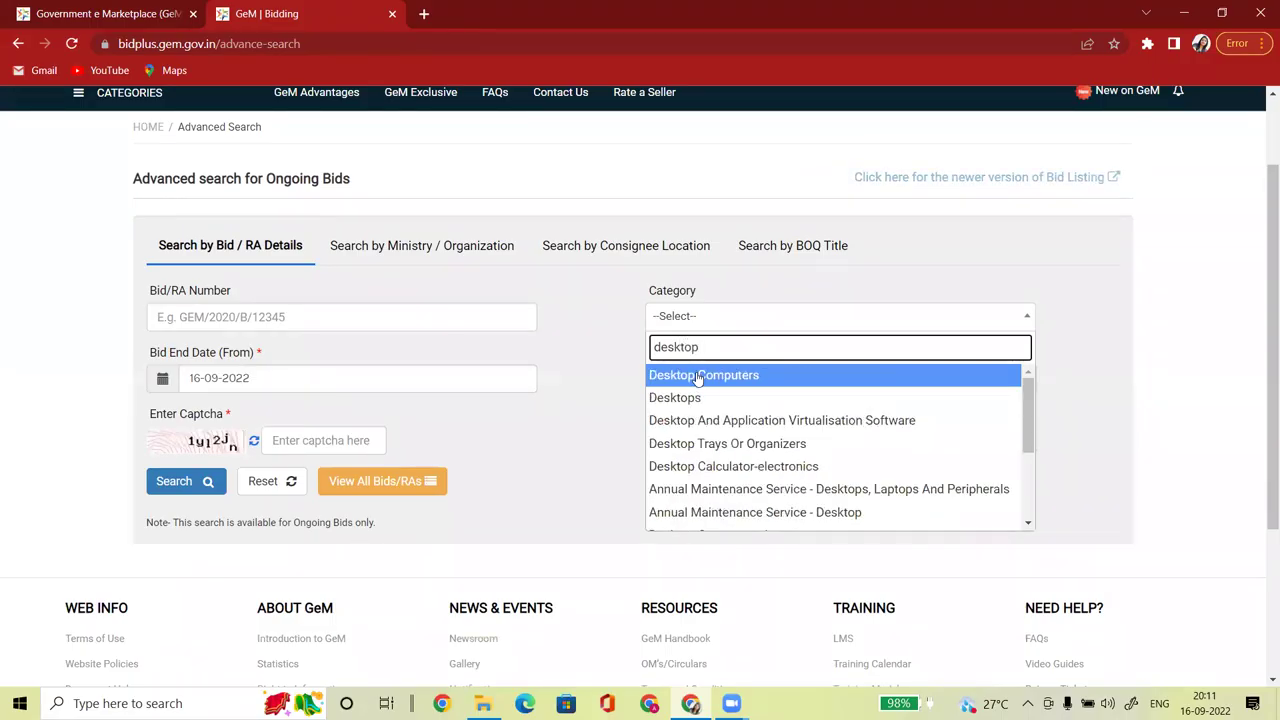
{"action": "left_click", "coordinate": [694, 375]}
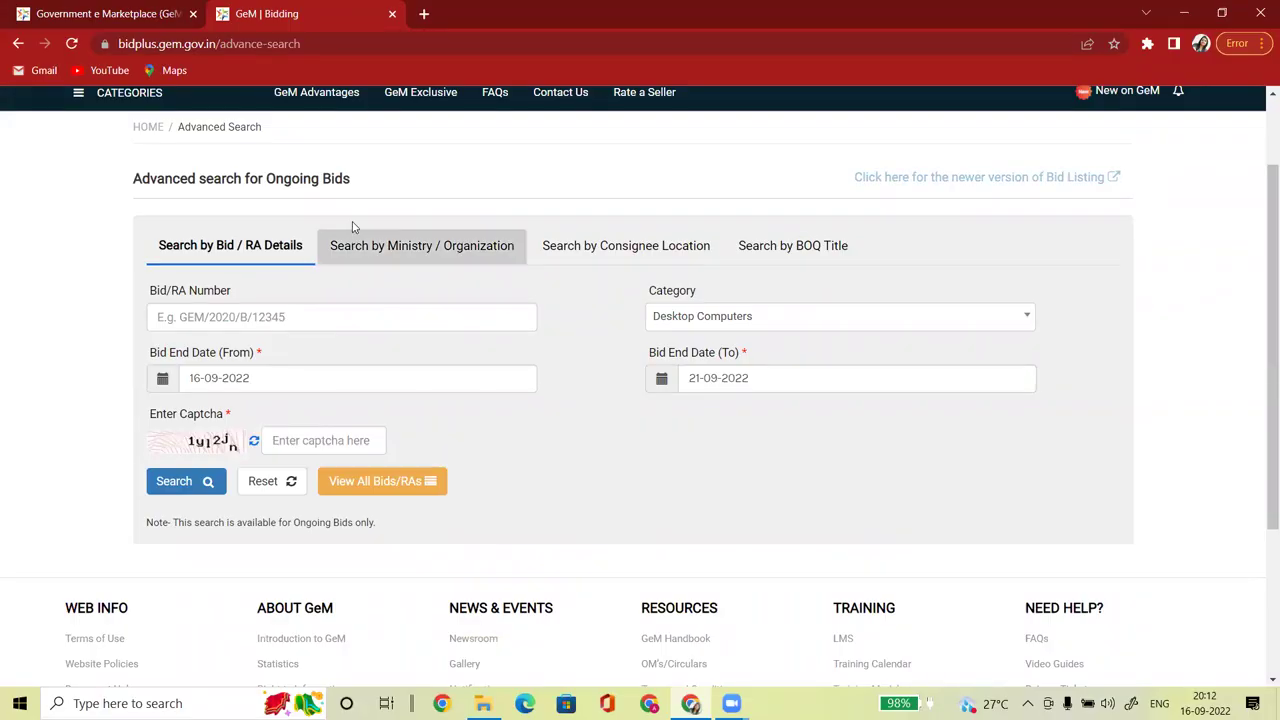
Switch to the search by ministry/organization and set the state to Maharashtra
{"action": "left_click", "coordinate": [400, 251]}
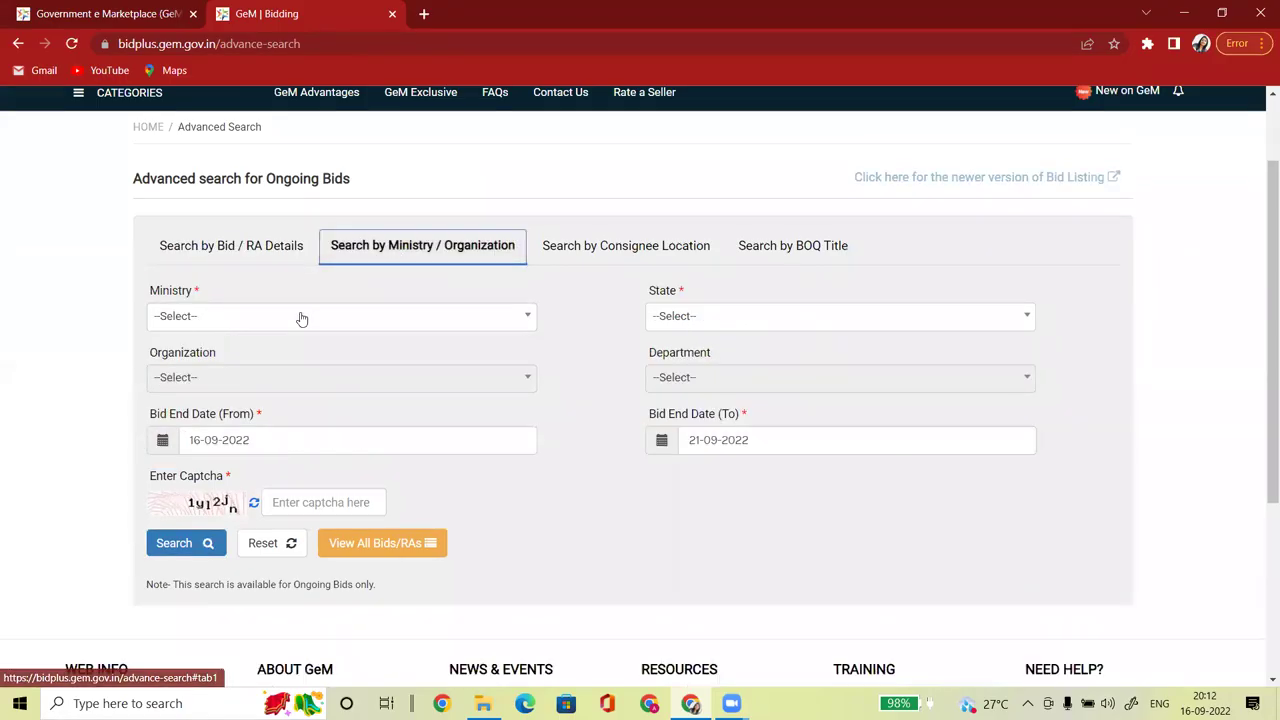
{"action": "left_click", "coordinate": [300, 316]}
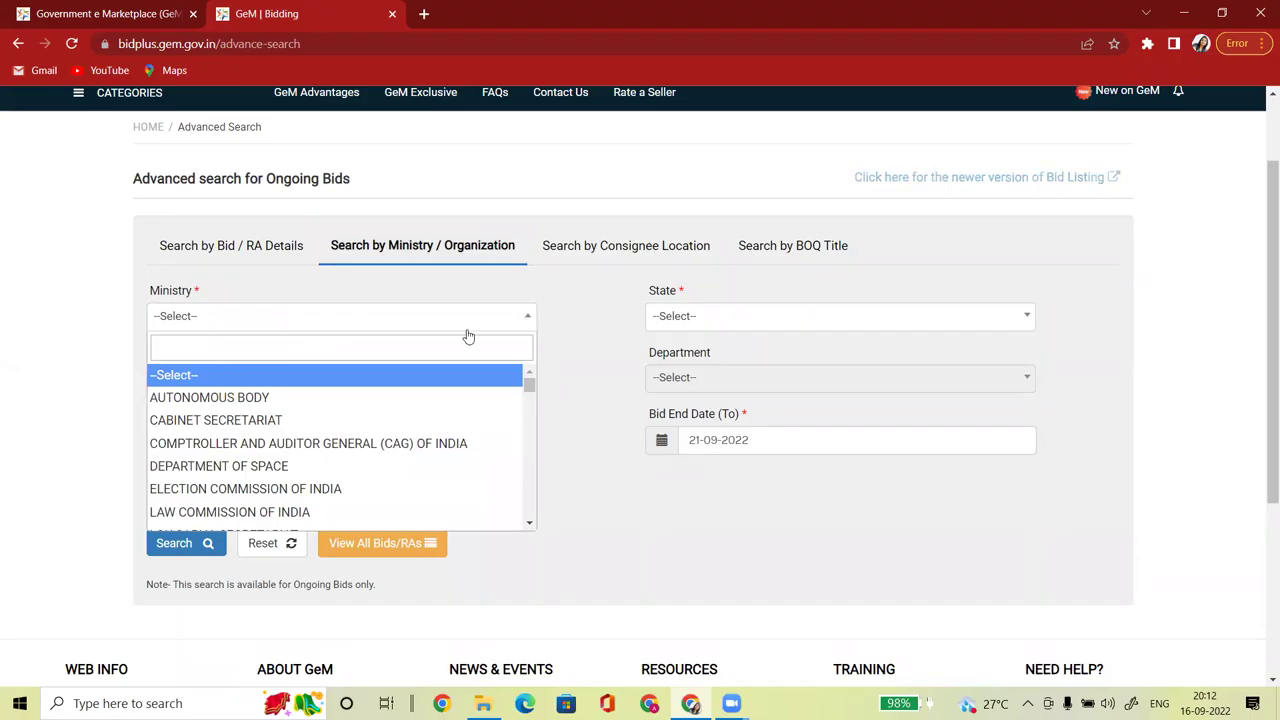
{"action": "left_click", "coordinate": [547, 322]}
{"action": "left_click", "coordinate": [668, 316]}
{"action": "left_click", "coordinate": [706, 348]}
{"action": "type", "text": "mah"}
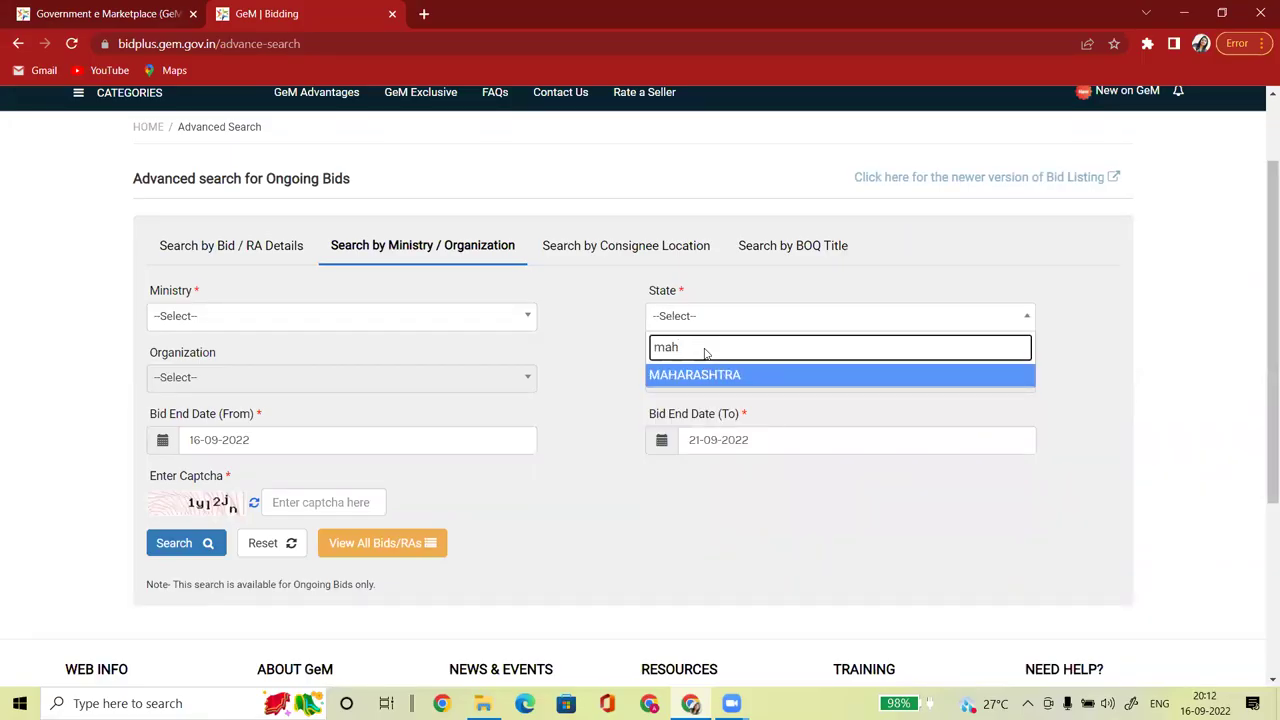
{"action": "key", "text": "Return"}
Set the organization to Nashik Zilla Parishad
{"action": "left_click", "coordinate": [398, 388]}
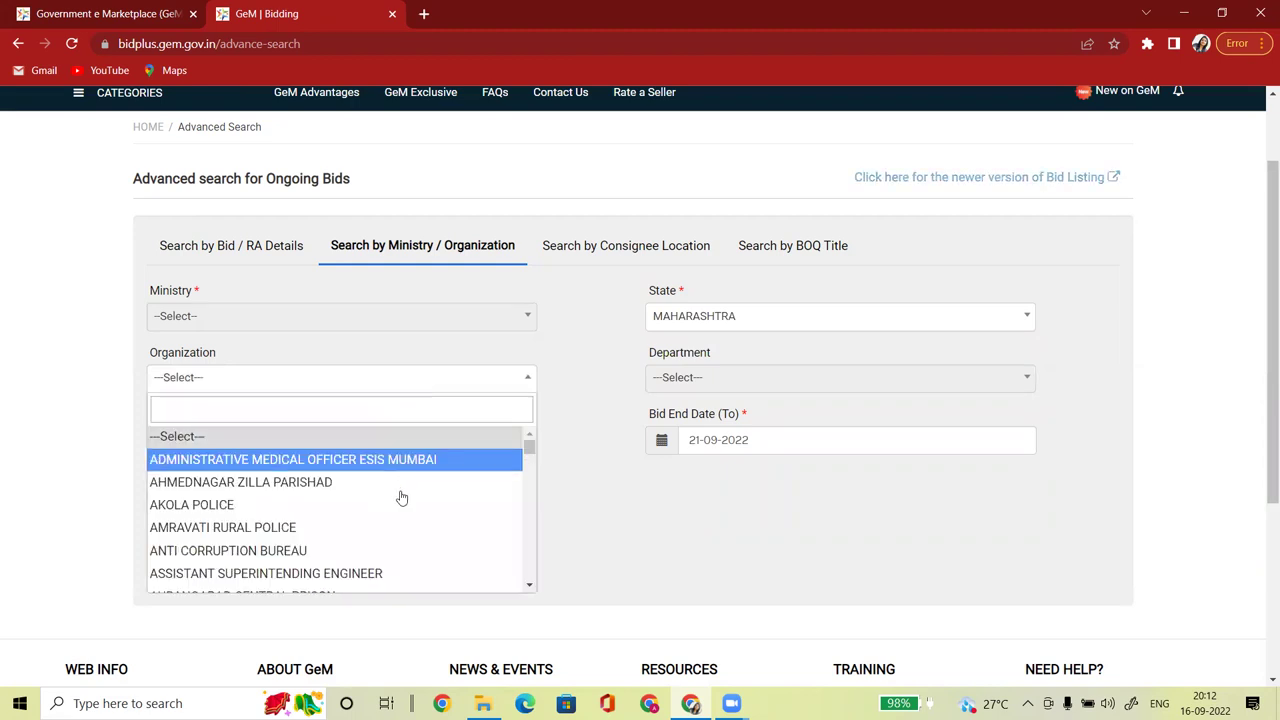
{"action": "left_click", "coordinate": [300, 406]}
{"action": "type", "text": "zil"}
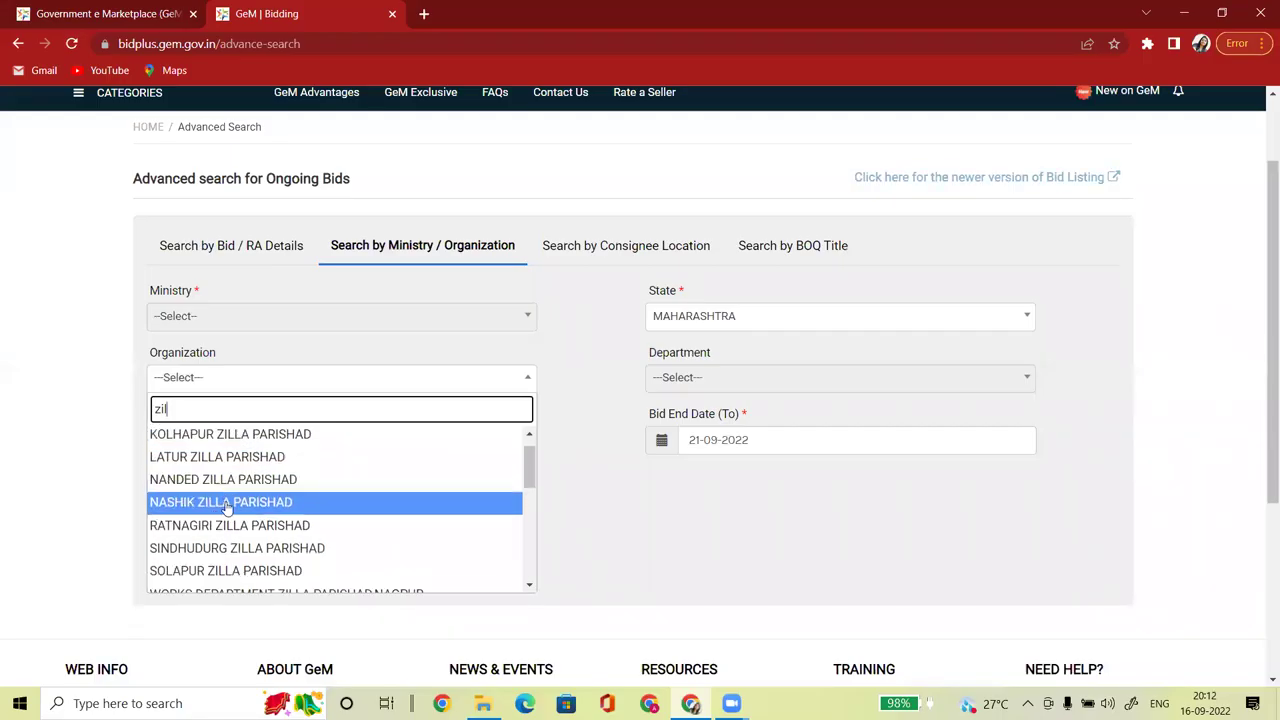
{"action": "left_click", "coordinate": [227, 504]}
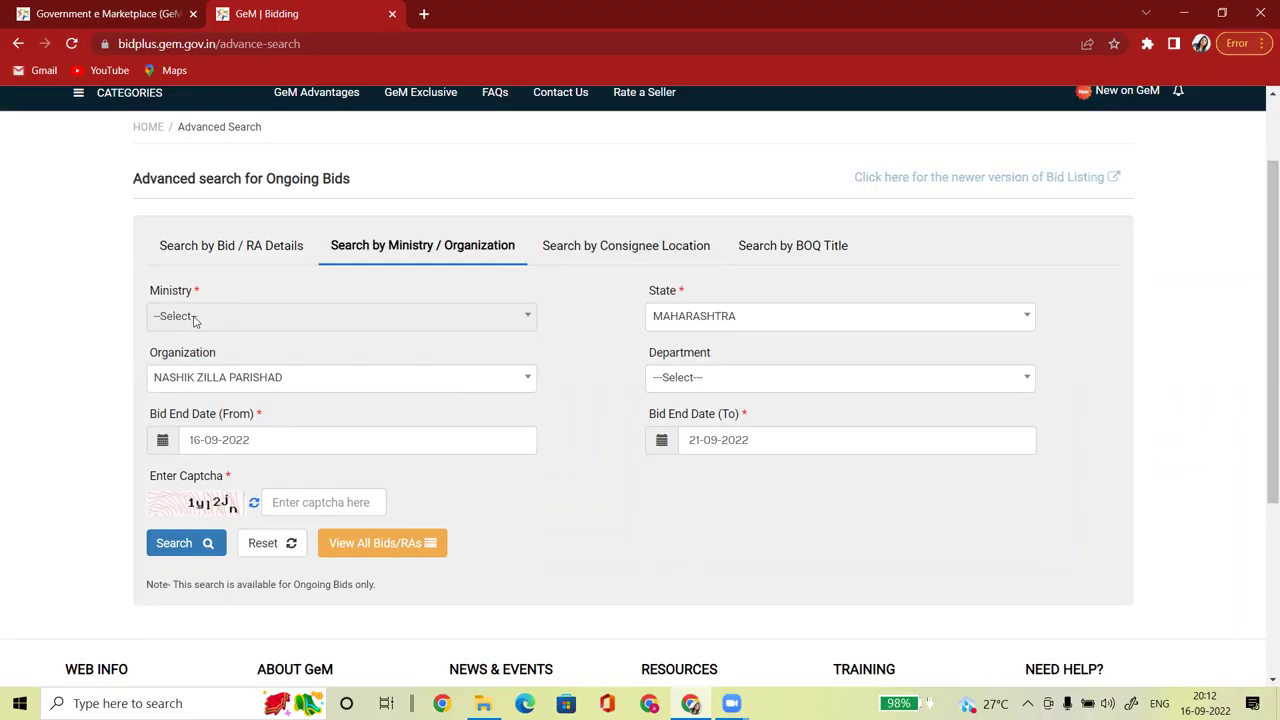
Switch to the search by consignee location and set the consignee state to Maharashtra and the city to Pune
{"action": "left_click", "coordinate": [607, 256]}
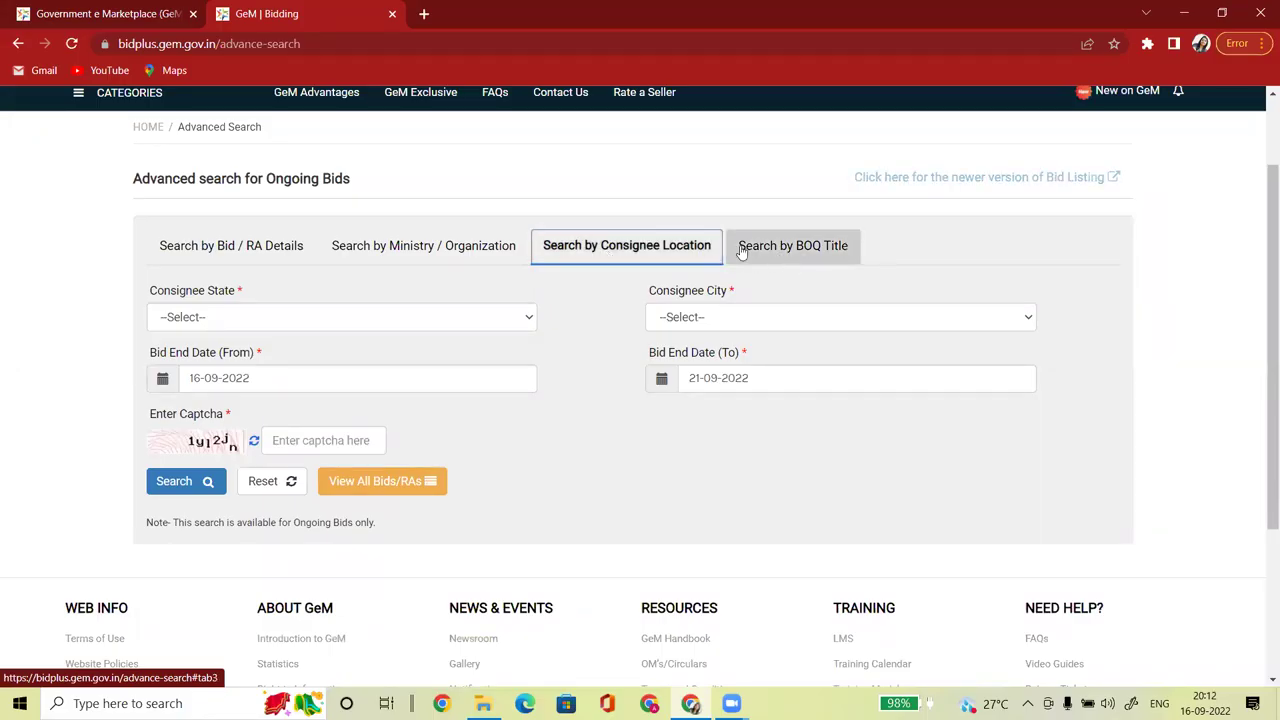
{"action": "left_click", "coordinate": [276, 314]}
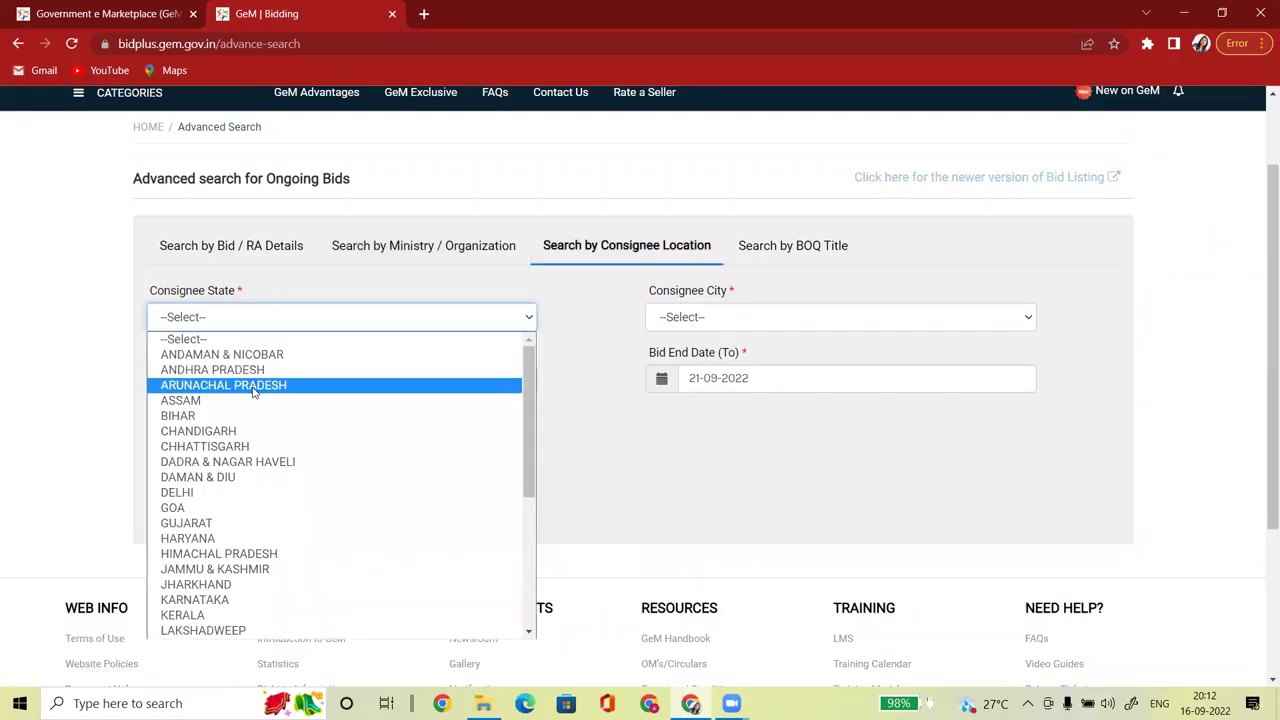
{"action": "type", "text": "mah"}
{"action": "key", "text": "Return"}
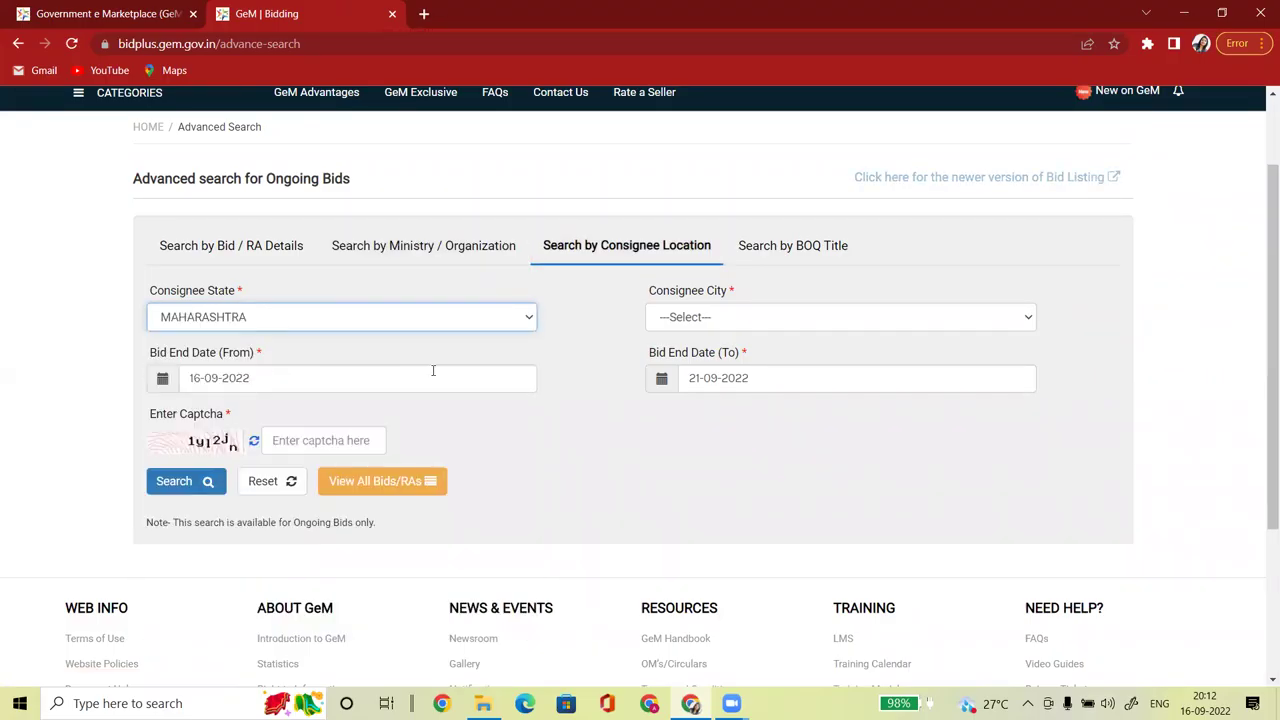
{"action": "left_click", "coordinate": [682, 320]}
{"action": "type", "text": "par"}
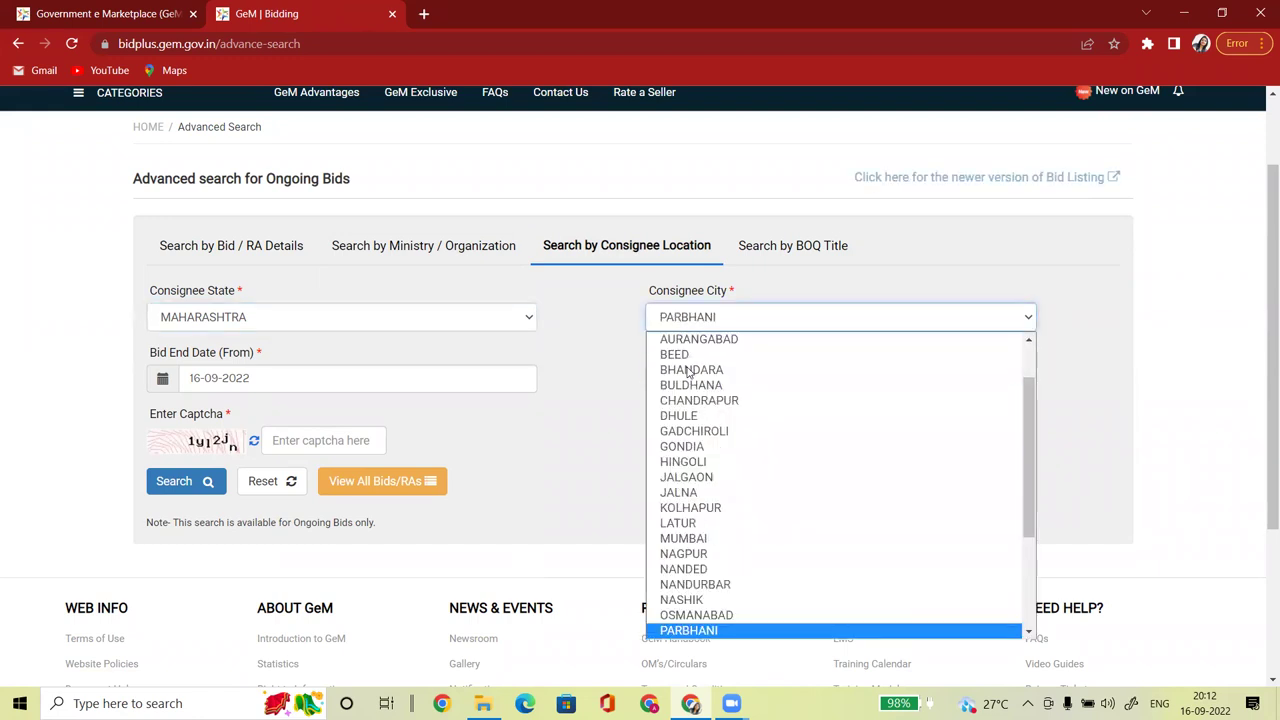
{"action": "key", "text": "Down"}
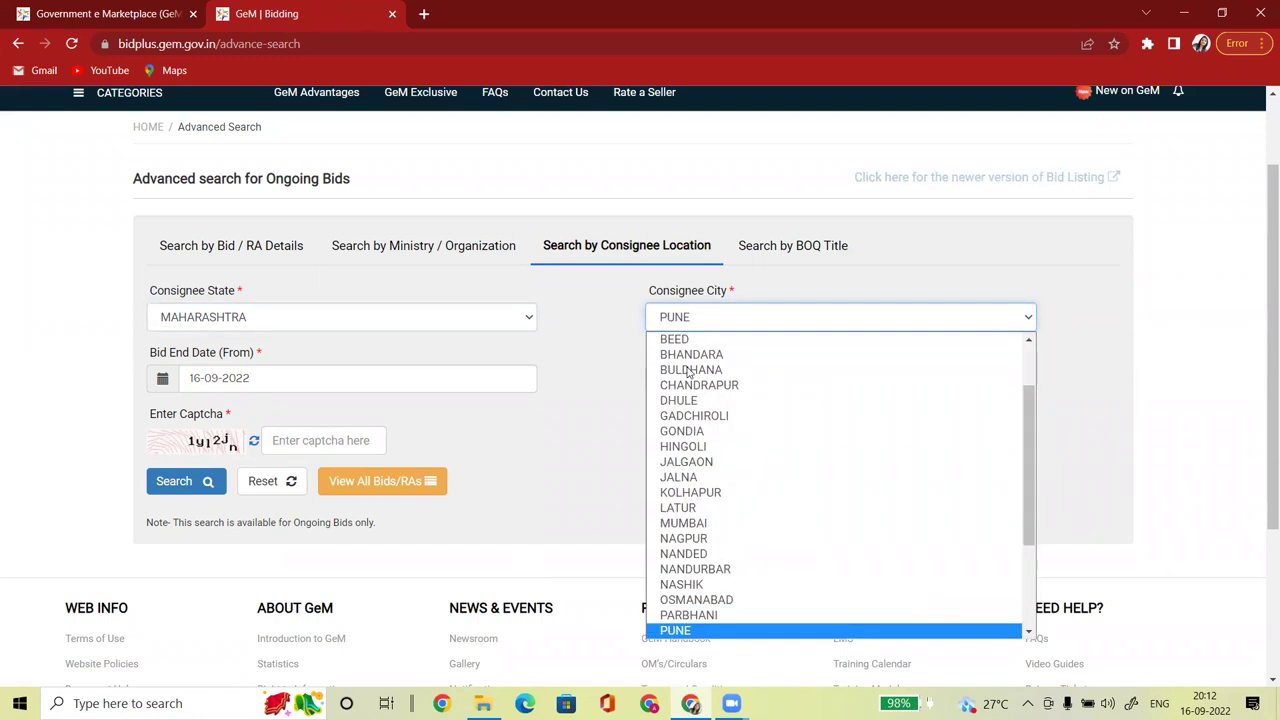
{"action": "key", "text": "Return"}
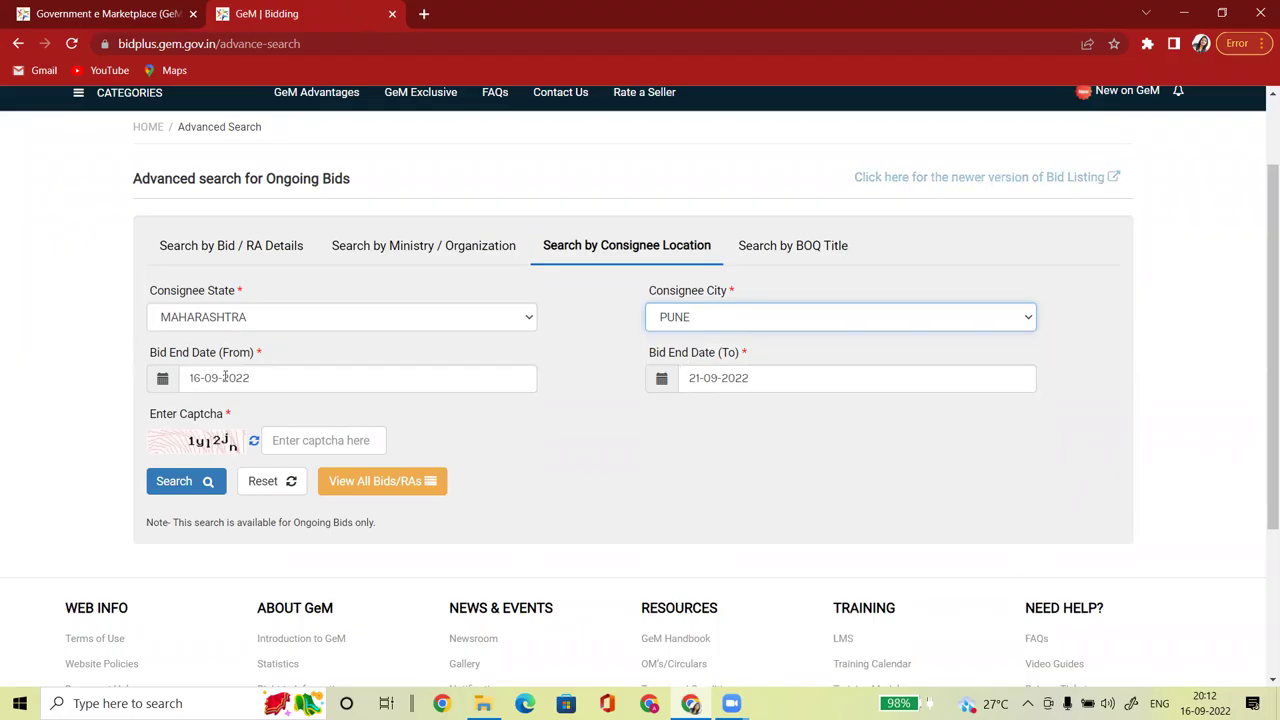
Set the latest bid end date to 17-09-2022, enter the captcha code and try to run the consignee location search
{"action": "left_click", "coordinate": [695, 375]}
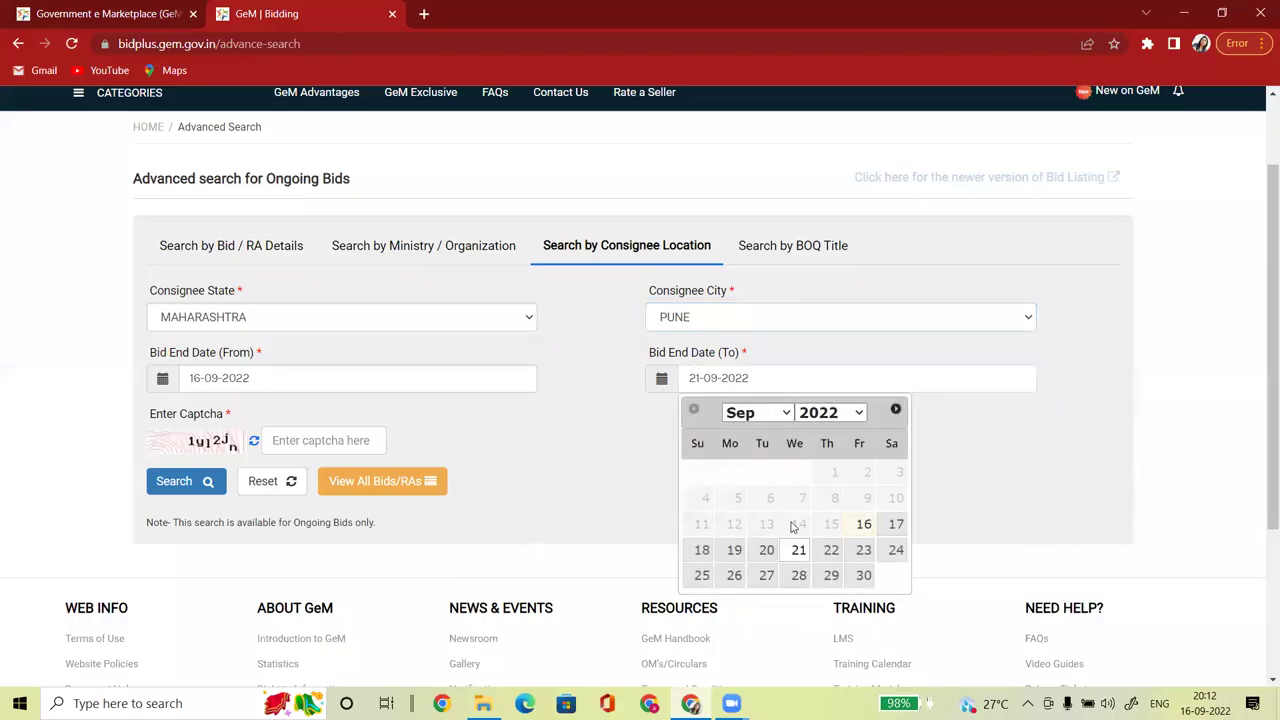
{"action": "left_click", "coordinate": [897, 533]}
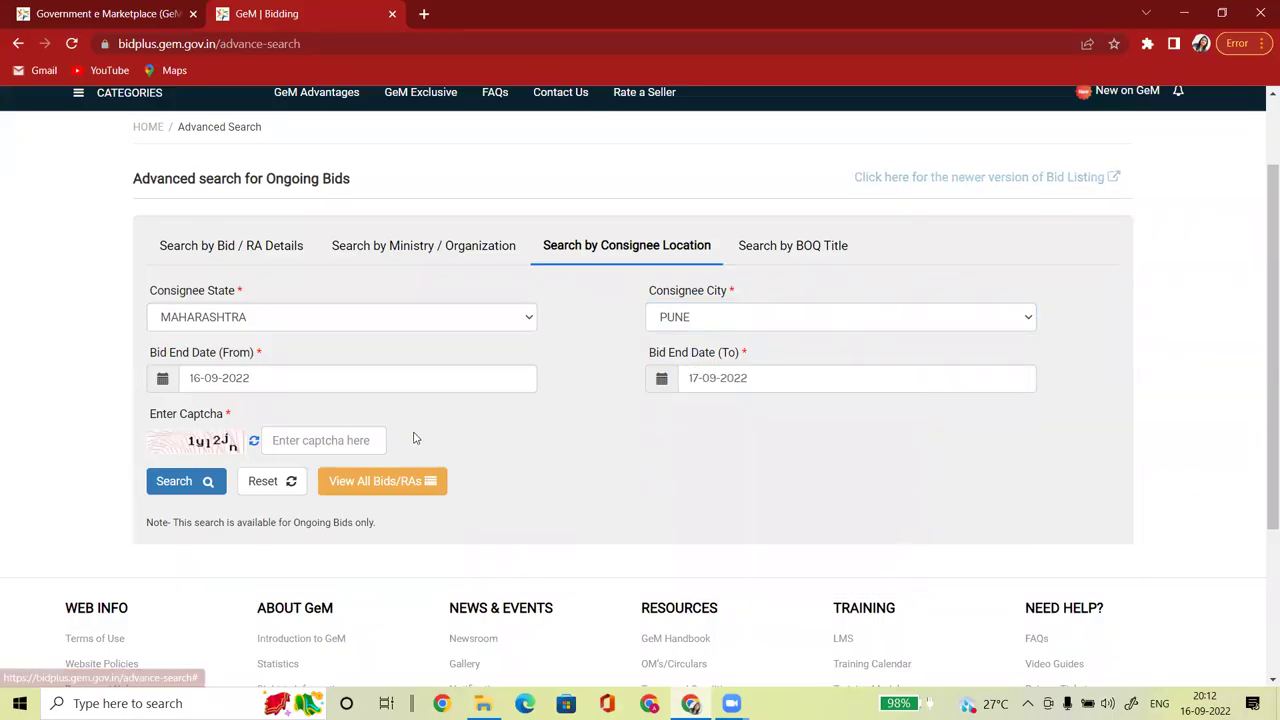
{"action": "left_click", "coordinate": [327, 448]}
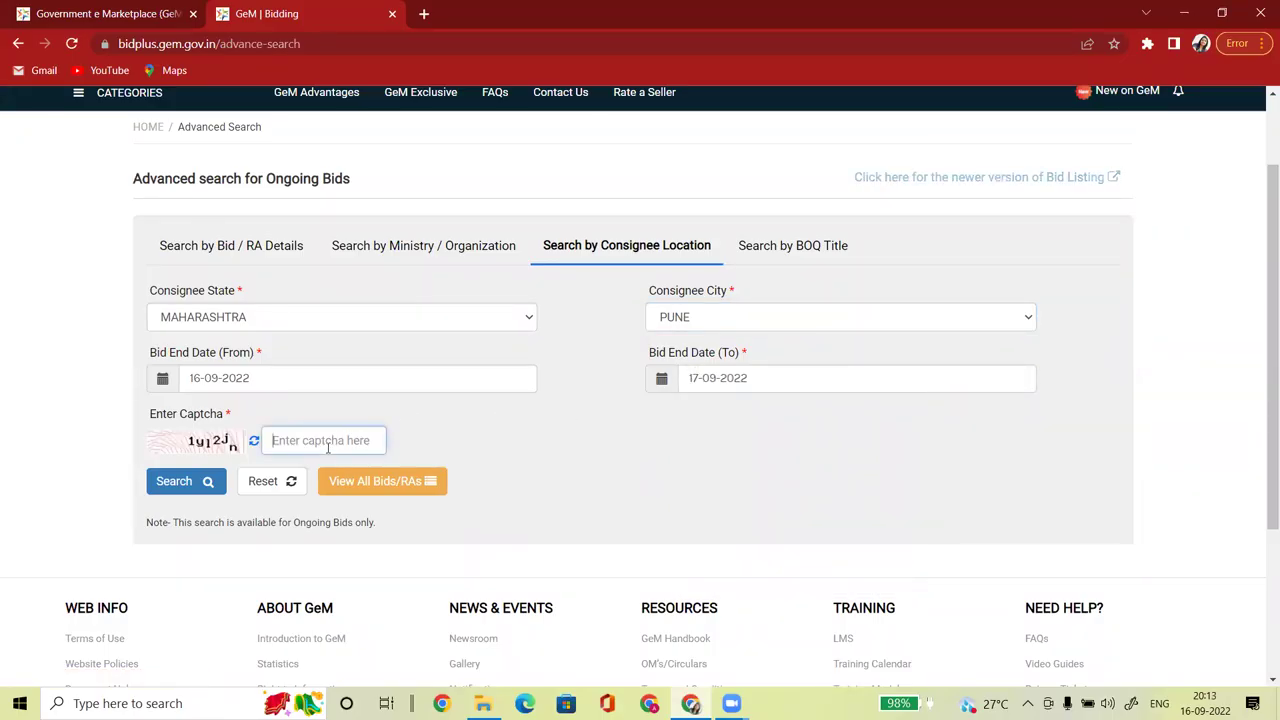
{"action": "type", "text": "1y12jn"}
{"action": "left_click", "coordinate": [192, 481]}
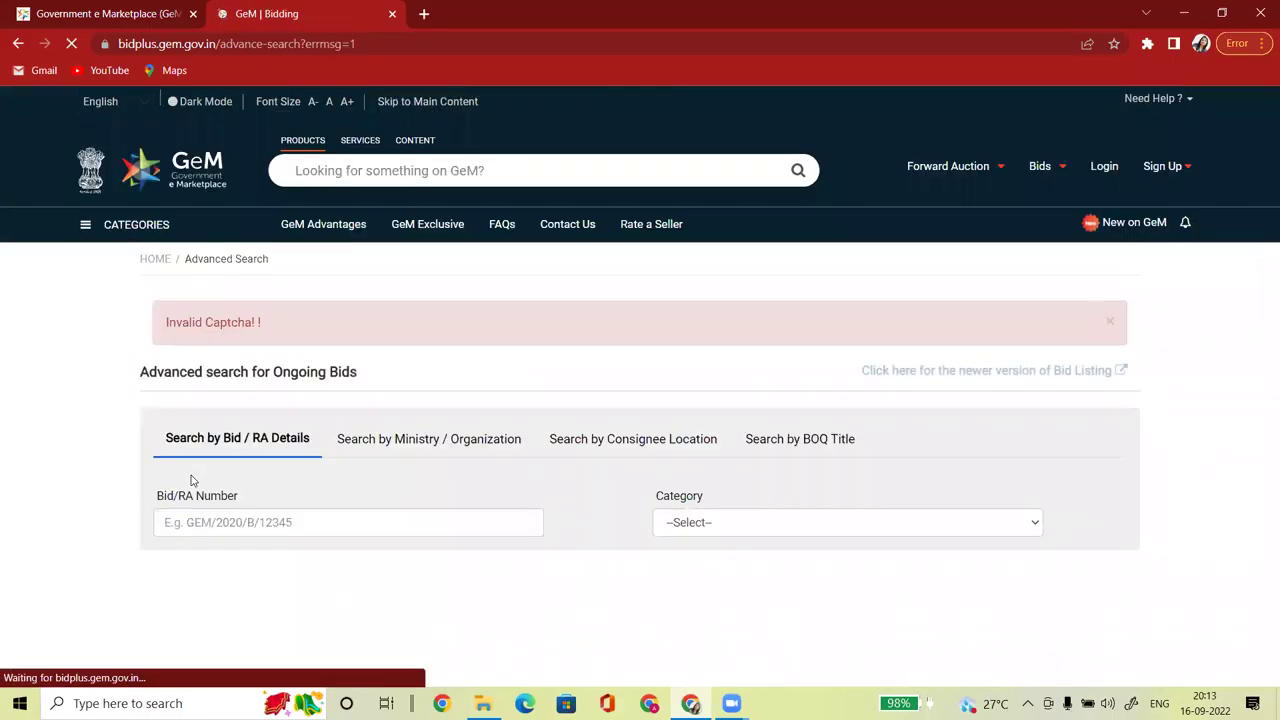
Return to the search by consignee location and set the consignee state to Maharashtra and the city to Pune again
{"action": "left_click", "coordinate": [680, 443]}
{"action": "scroll", "coordinate": [1260, 233], "scroll_direction": "down", "scroll_amount": 2}
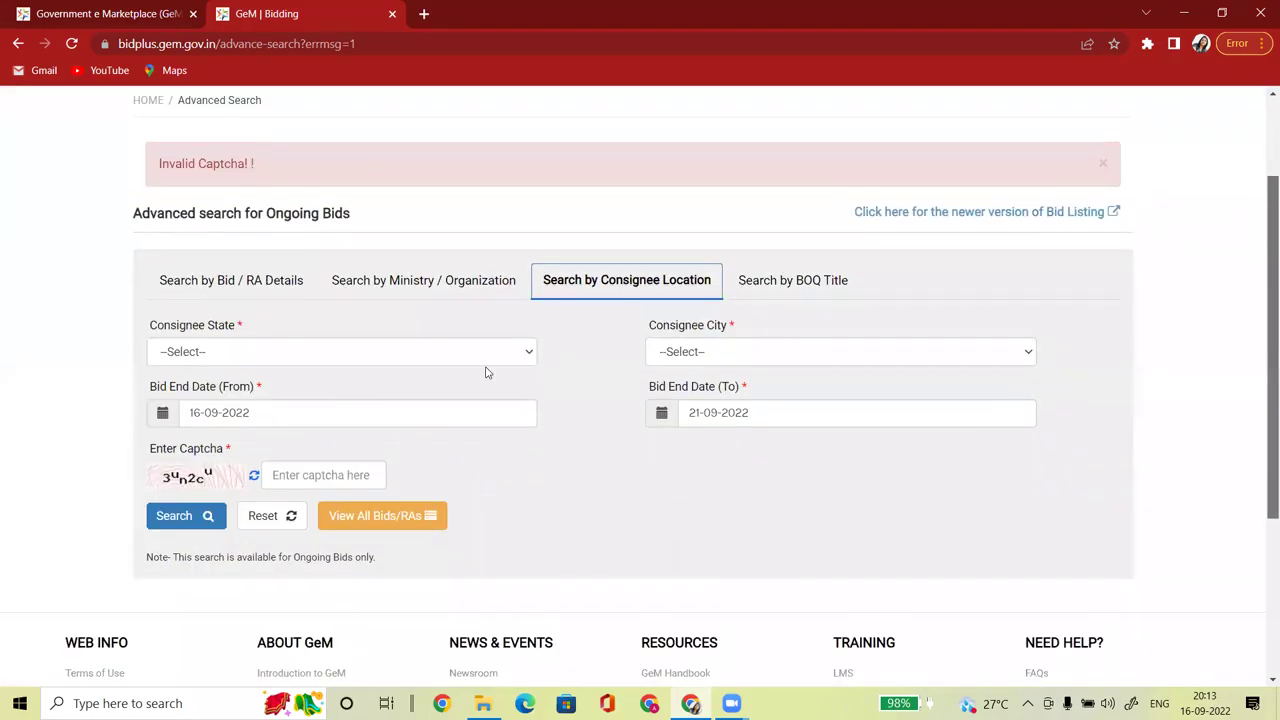
{"action": "left_click", "coordinate": [277, 354]}
{"action": "key", "text": "m"}
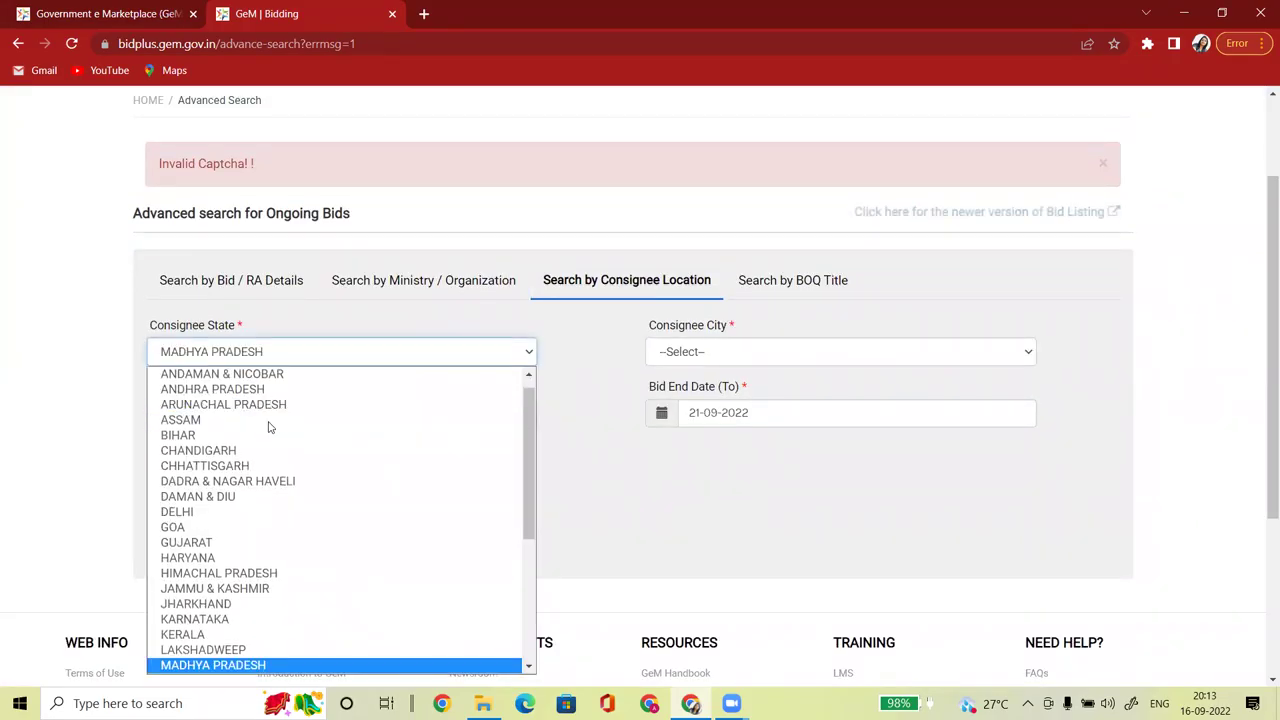
{"action": "key", "text": "Down"}
{"action": "key", "text": "Return"}
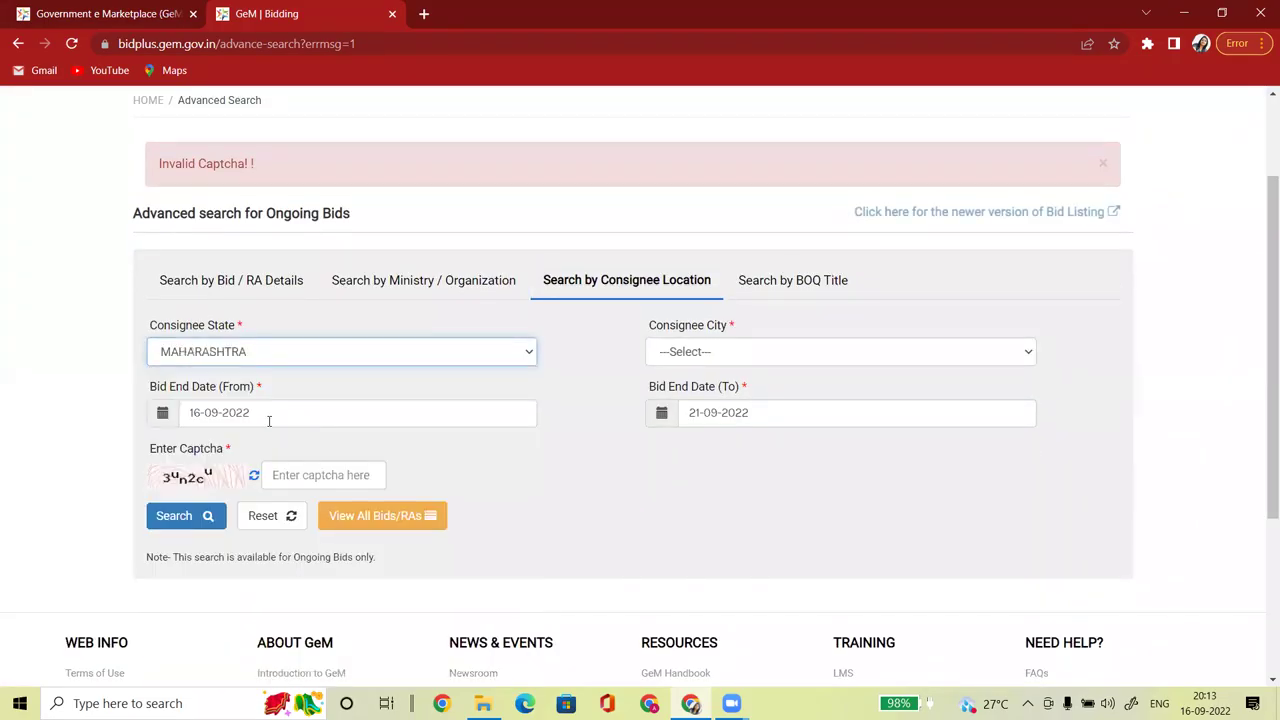
{"action": "left_click", "coordinate": [686, 362]}
{"action": "key", "text": "p"}
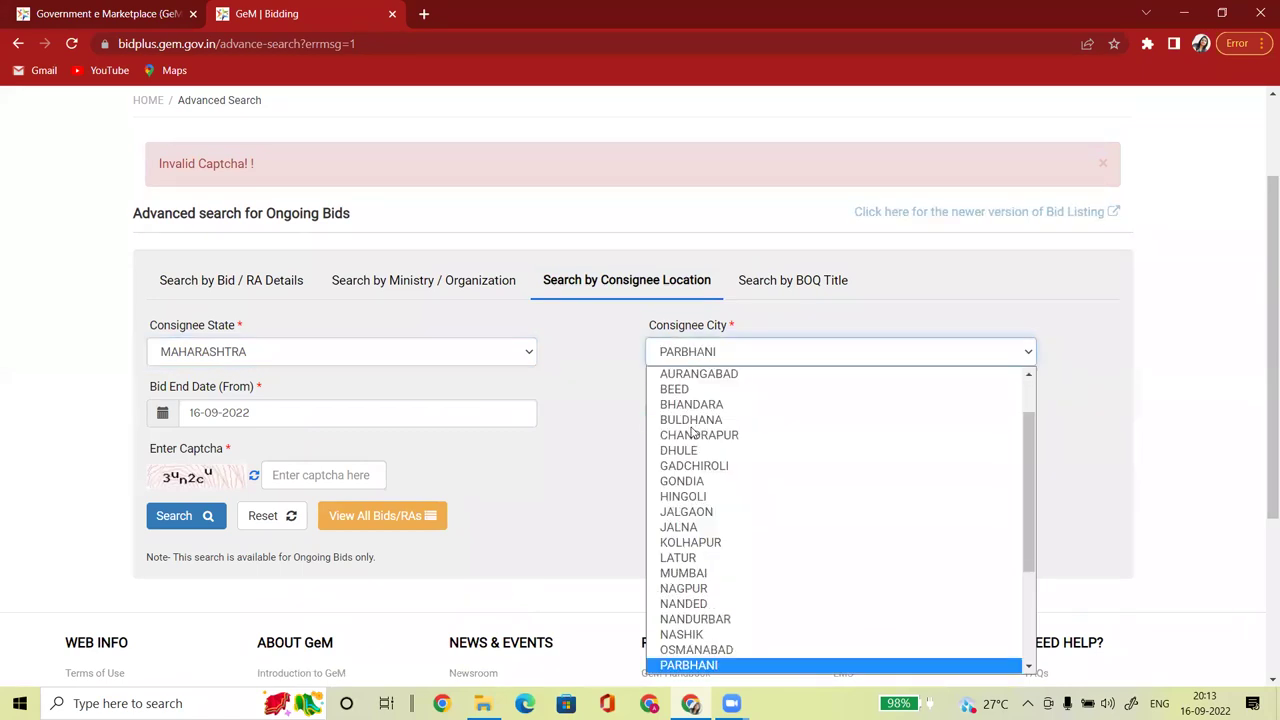
{"action": "key", "text": "Down"}
{"action": "key", "text": "Return"}
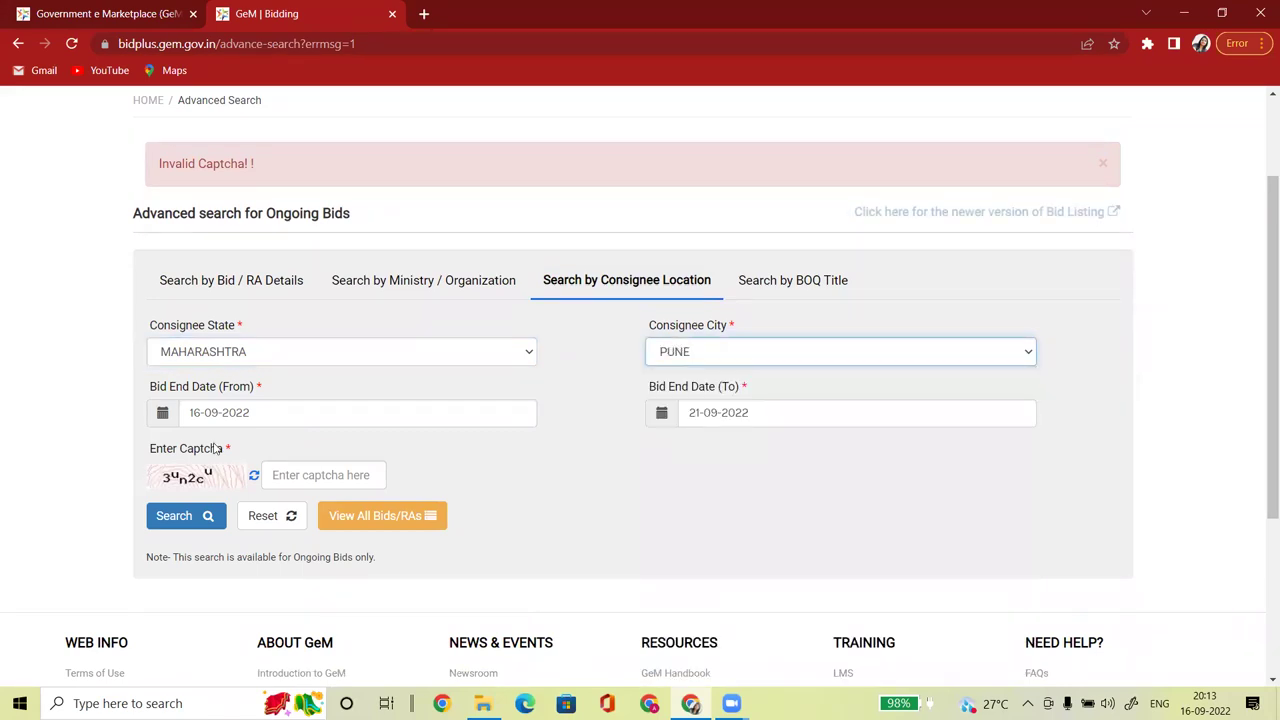
Set the latest bid end date to 17-09-2022, enter the captcha code and run the consignee location search
{"action": "left_click", "coordinate": [769, 412]}
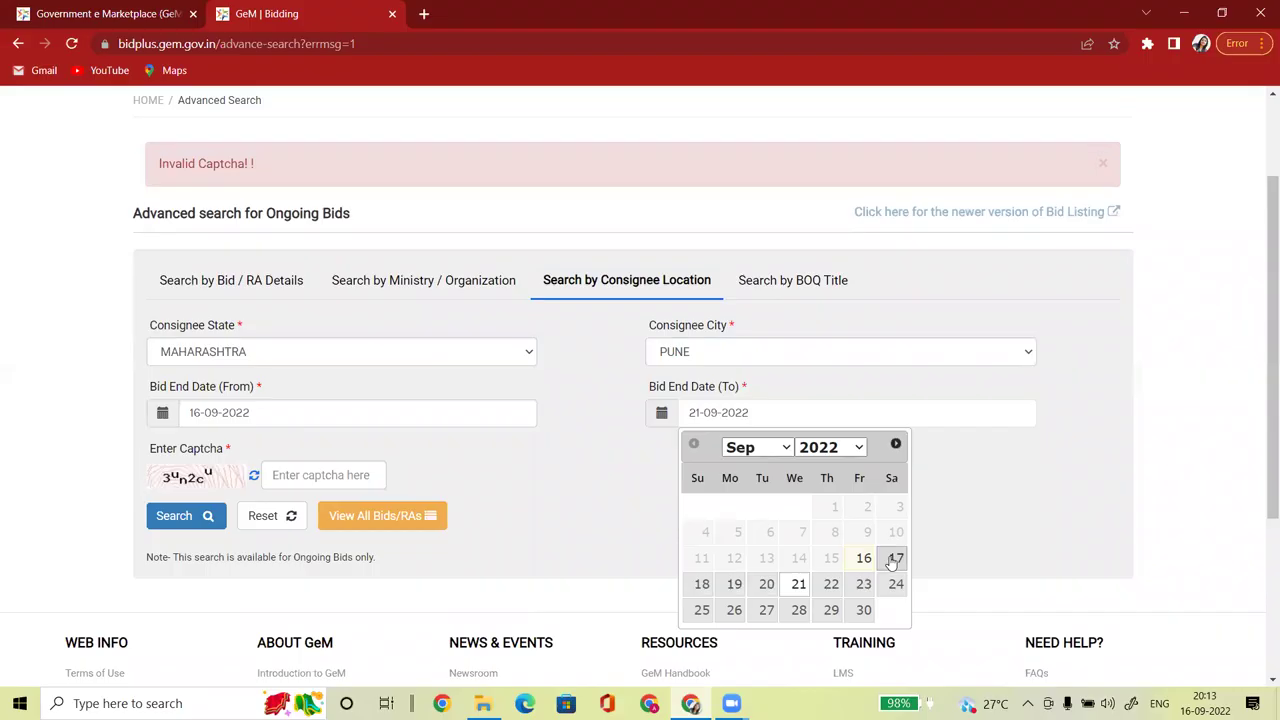
{"action": "left_click", "coordinate": [895, 558]}
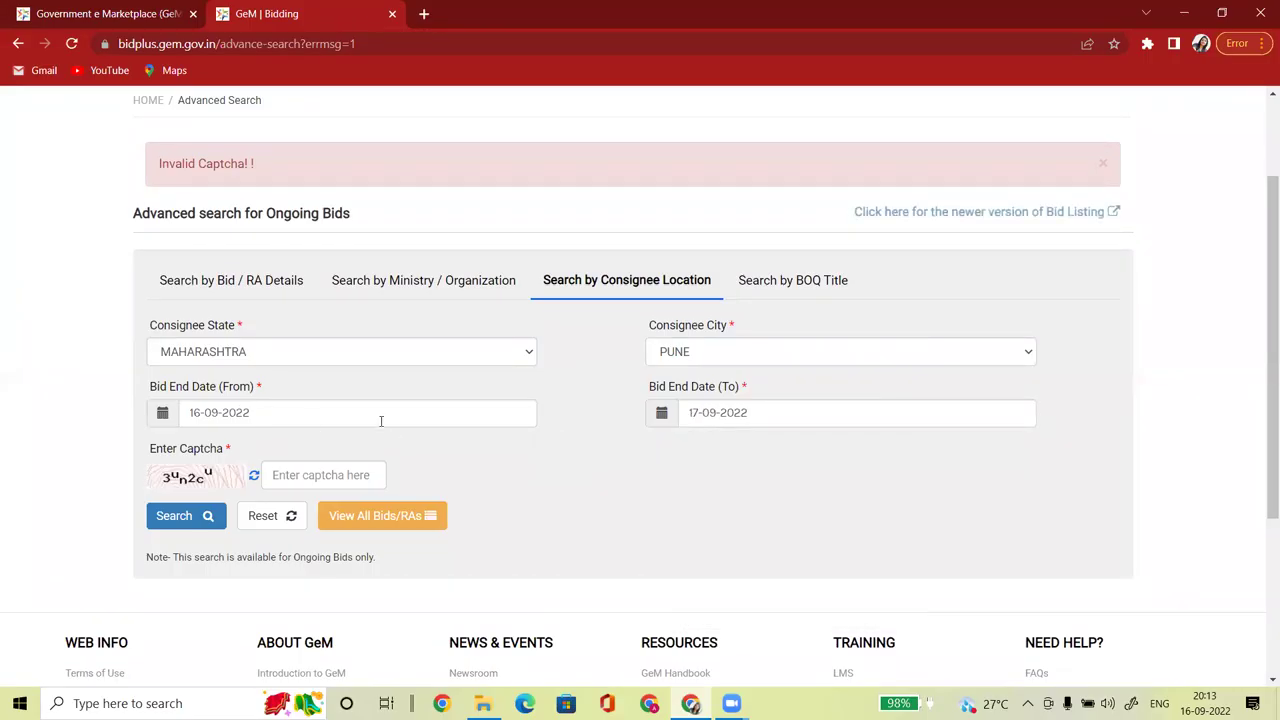
{"action": "left_click", "coordinate": [320, 474]}
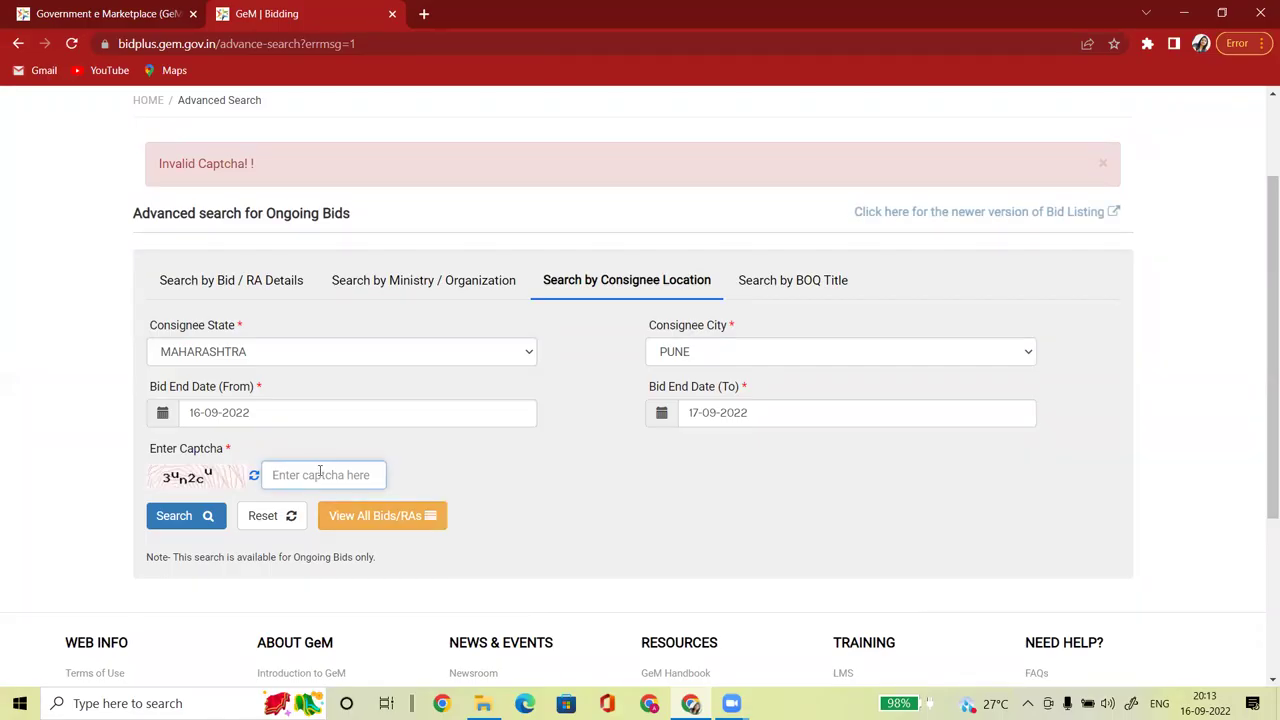
{"action": "type", "text": "3un2cu"}
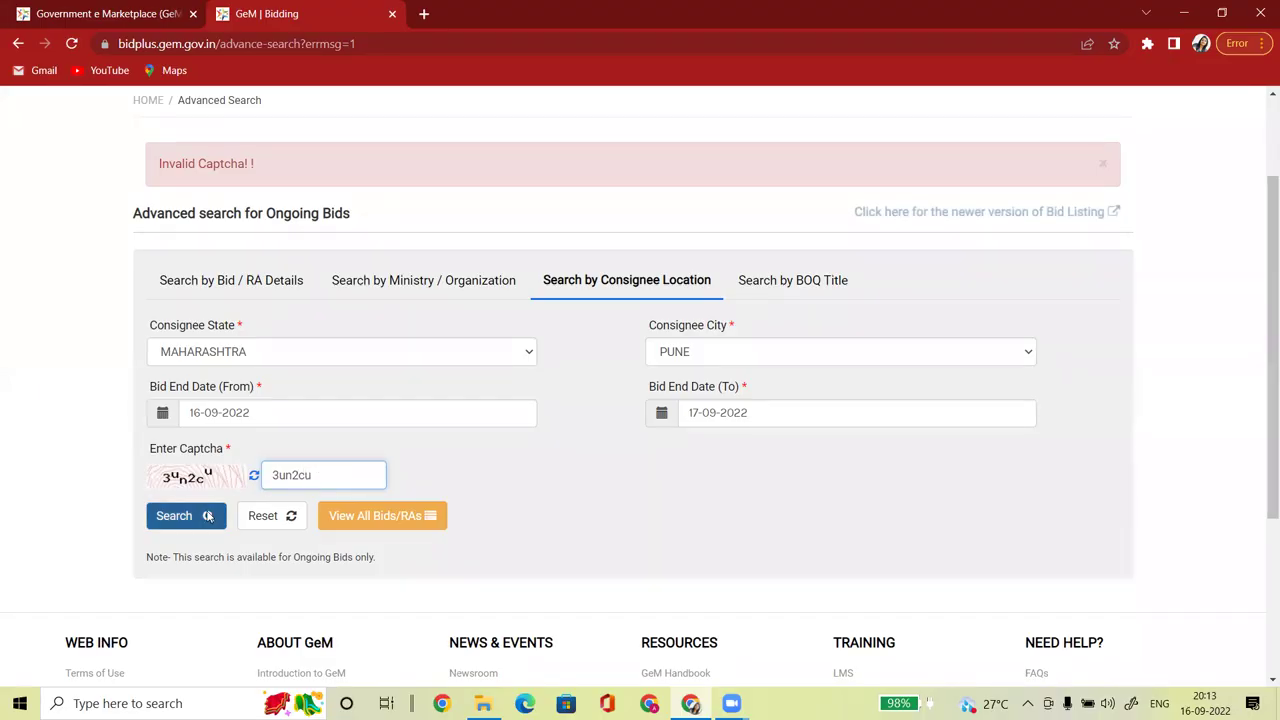
{"action": "left_click", "coordinate": [205, 516]}
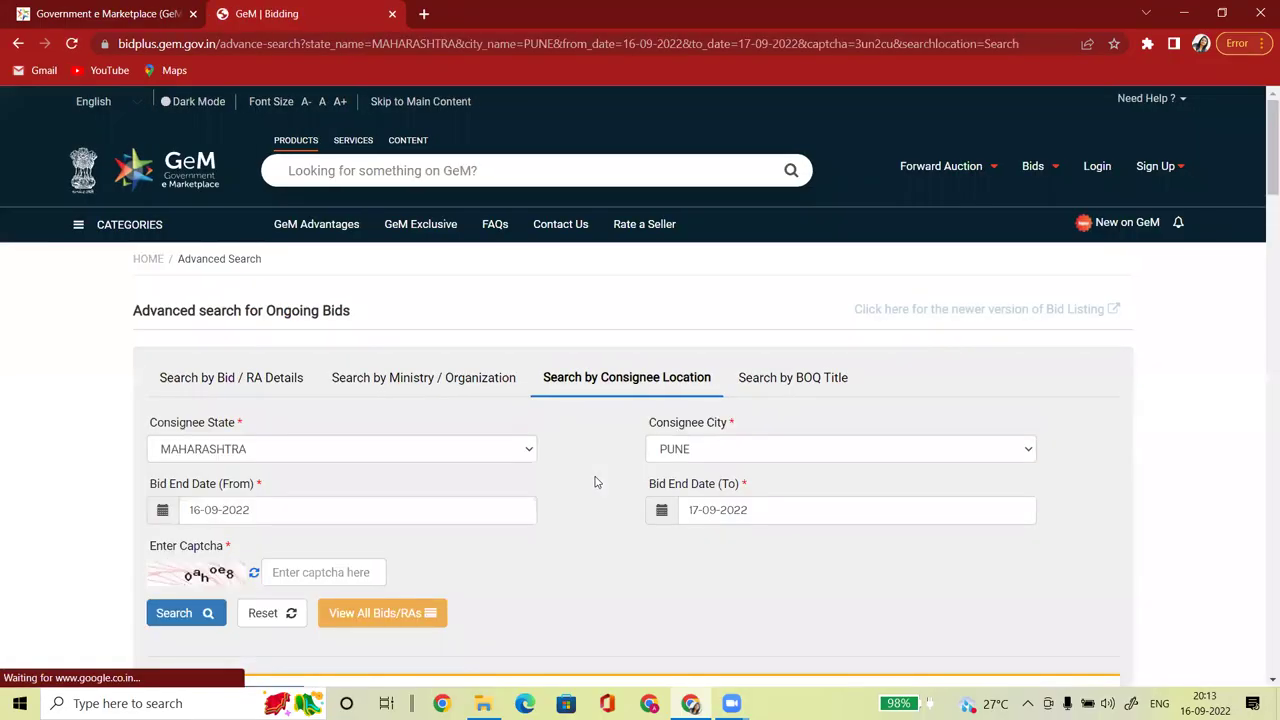
Look through the bids found for Pune, checking the departments, items and end dates on the first results page
{"action": "left_click_drag", "start_coordinate": [1257, 171], "coordinate": [1261, 279]}
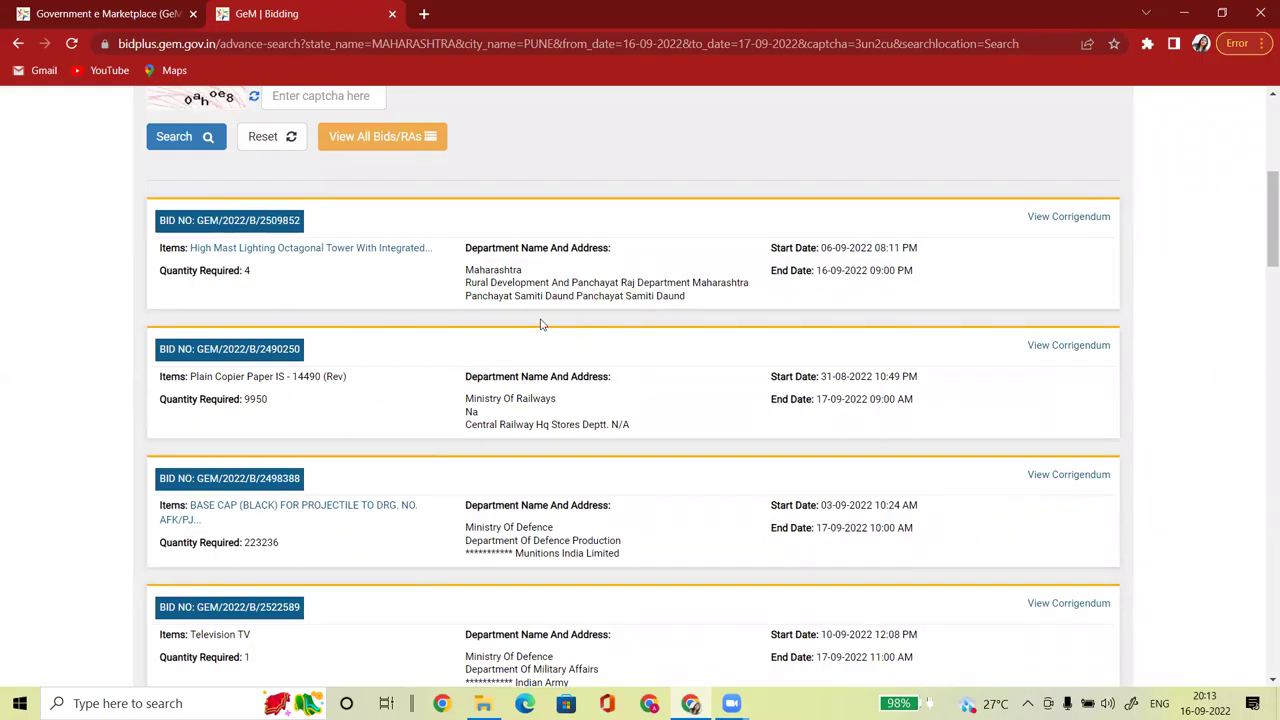
{"action": "left_click_drag", "start_coordinate": [558, 398], "coordinate": [466, 397]}
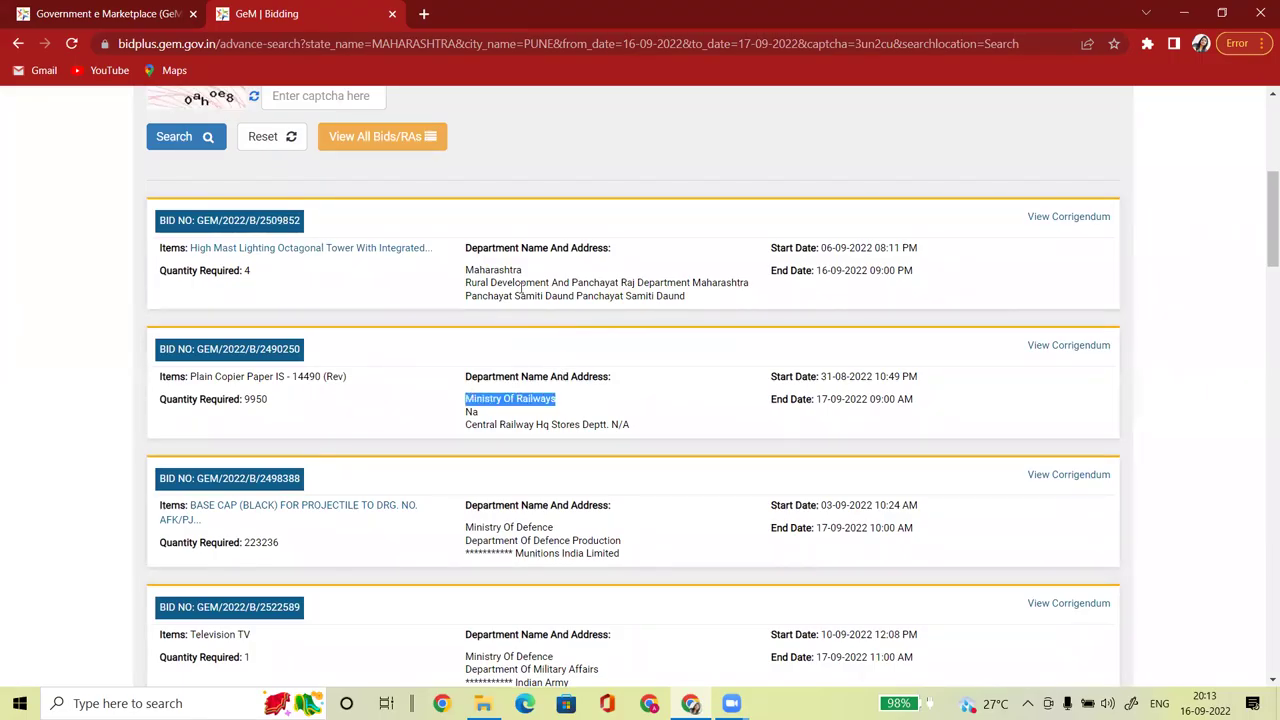
{"action": "left_click_drag", "start_coordinate": [464, 287], "coordinate": [568, 294]}
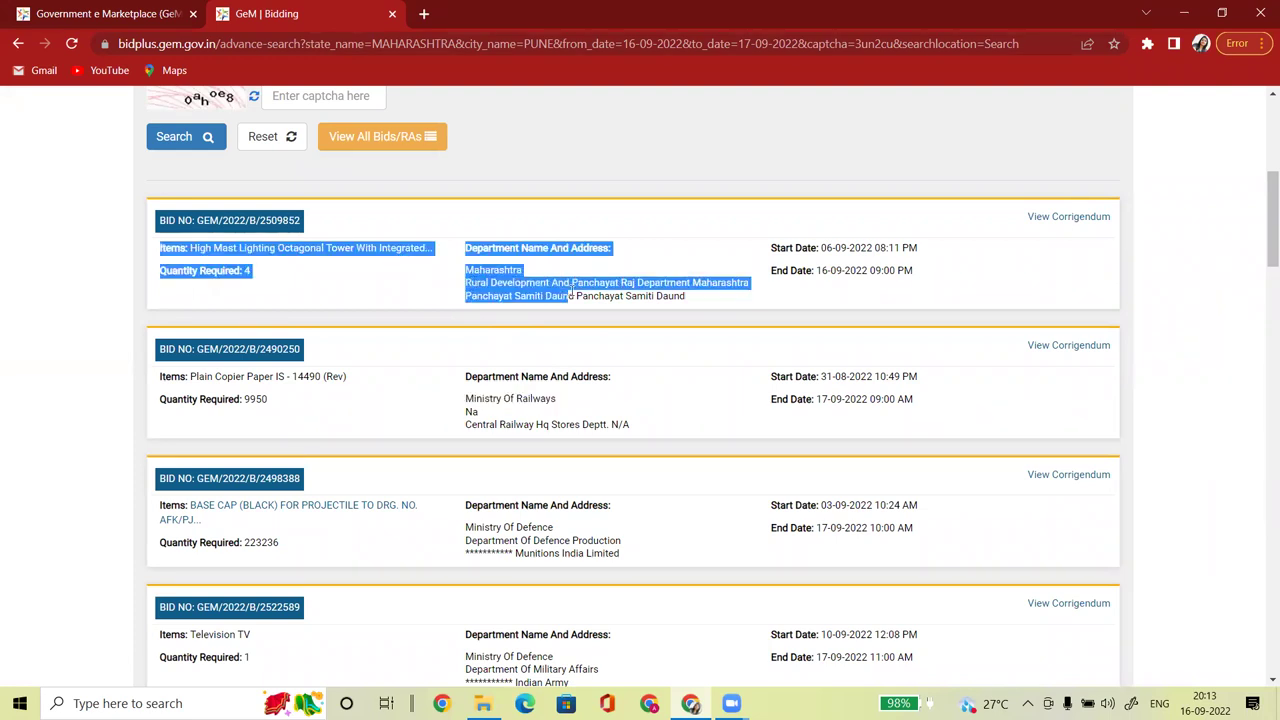
{"action": "scroll", "coordinate": [1270, 220], "scroll_direction": "down", "scroll_amount": 3}
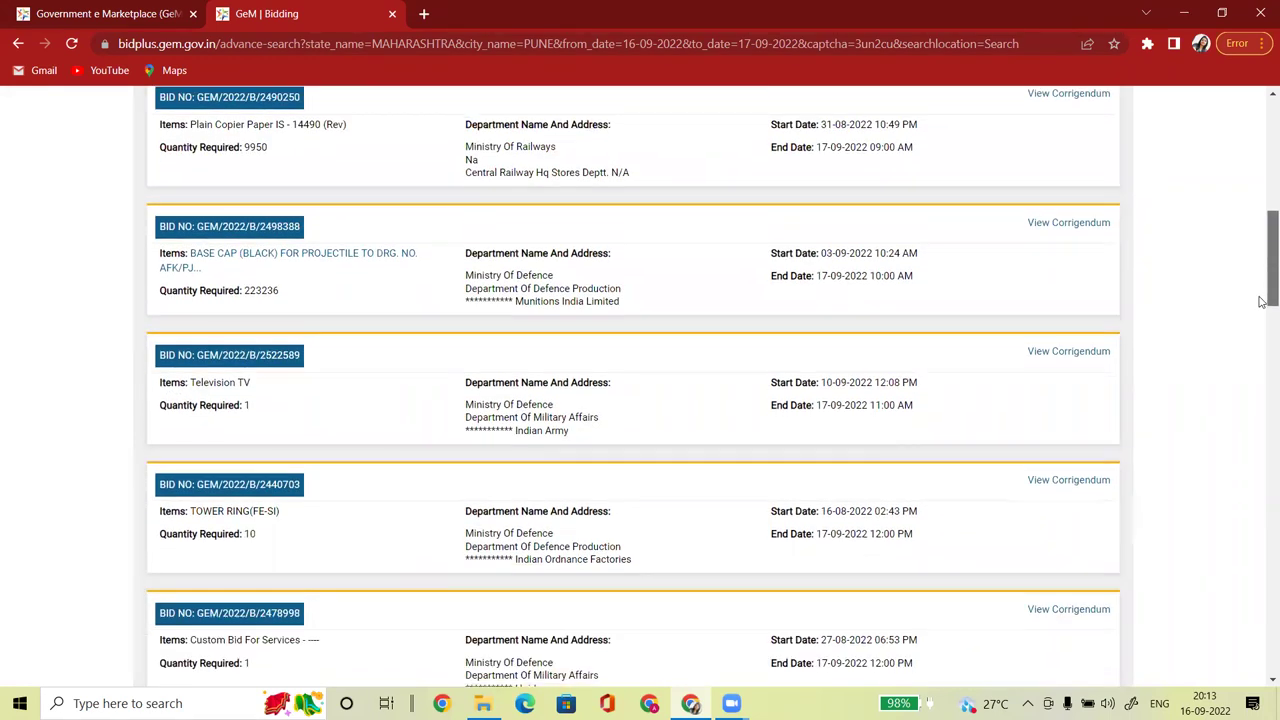
{"action": "left_click_drag", "start_coordinate": [1262, 315], "coordinate": [1262, 598]}
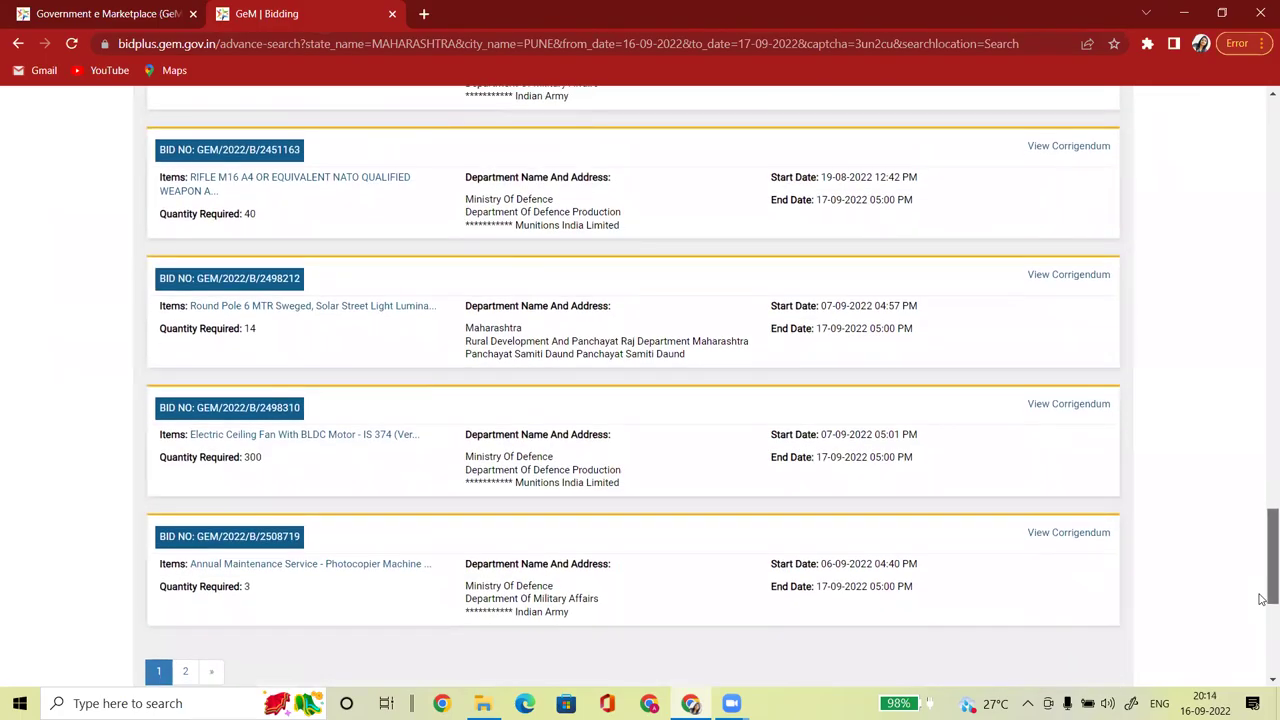
{"action": "left_click_drag", "start_coordinate": [1262, 598], "coordinate": [815, 320]}
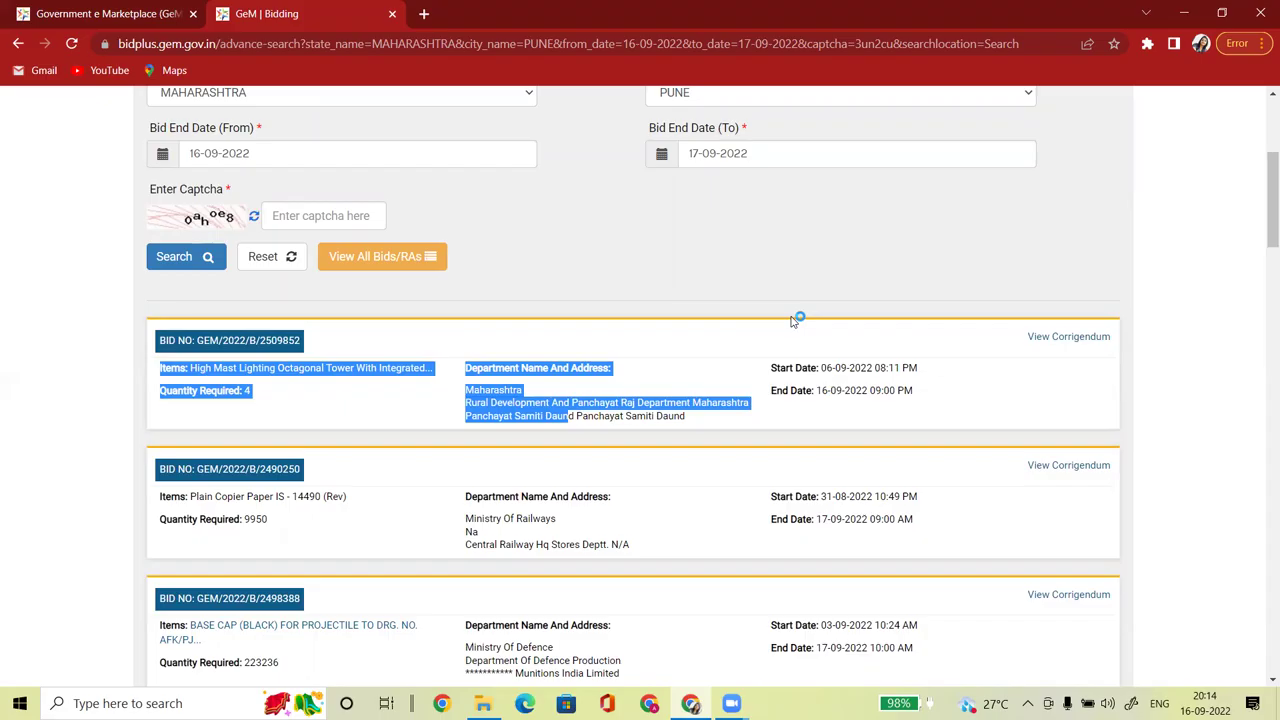
{"action": "scroll", "coordinate": [1205, 275], "scroll_direction": "up", "scroll_amount": 3}
{"action": "scroll", "coordinate": [867, 270], "scroll_direction": "down", "scroll_amount": 1}
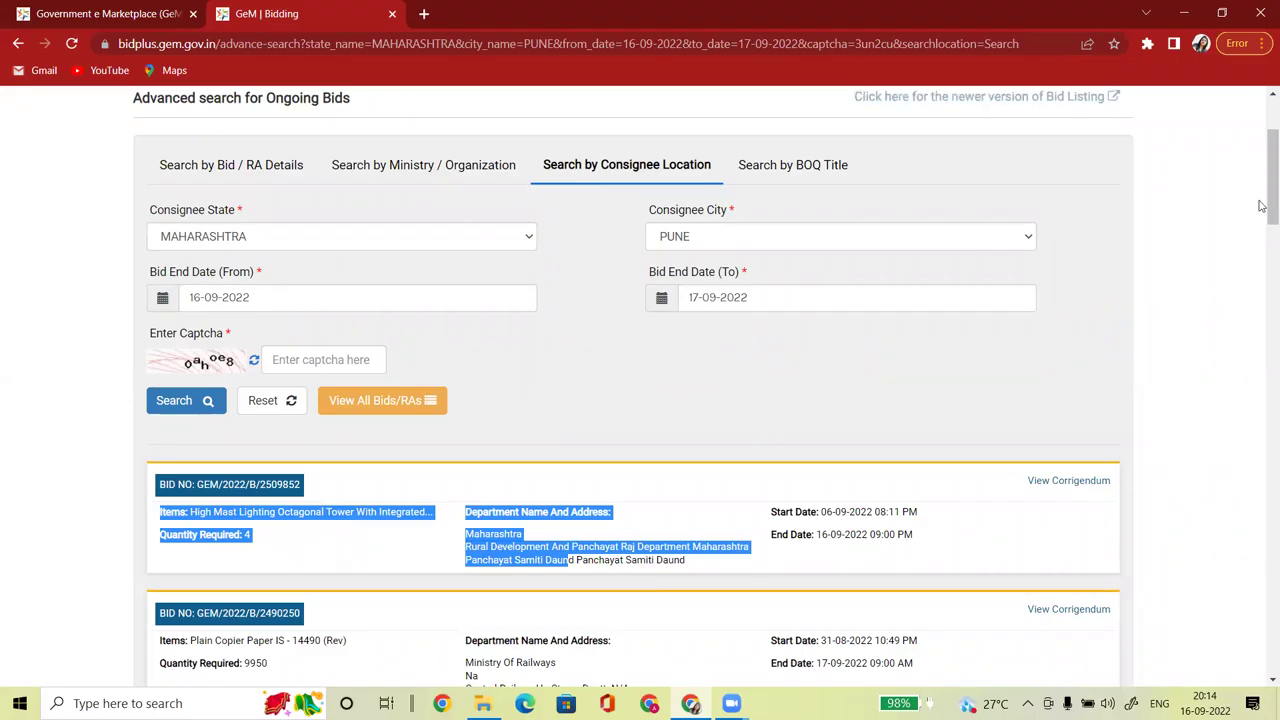
{"action": "left_click_drag", "start_coordinate": [1261, 200], "coordinate": [1261, 181]}
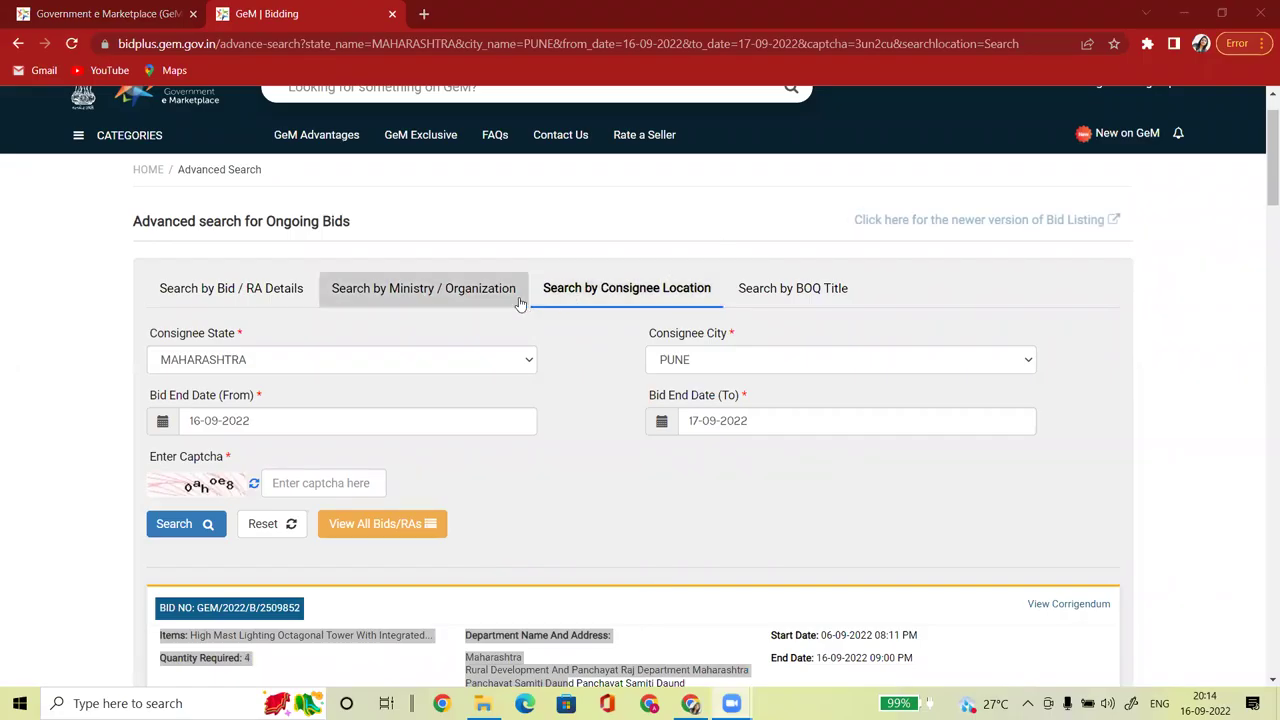
Open the newer version of the bid listing and close the advanced search page
{"action": "left_click", "coordinate": [962, 221]}
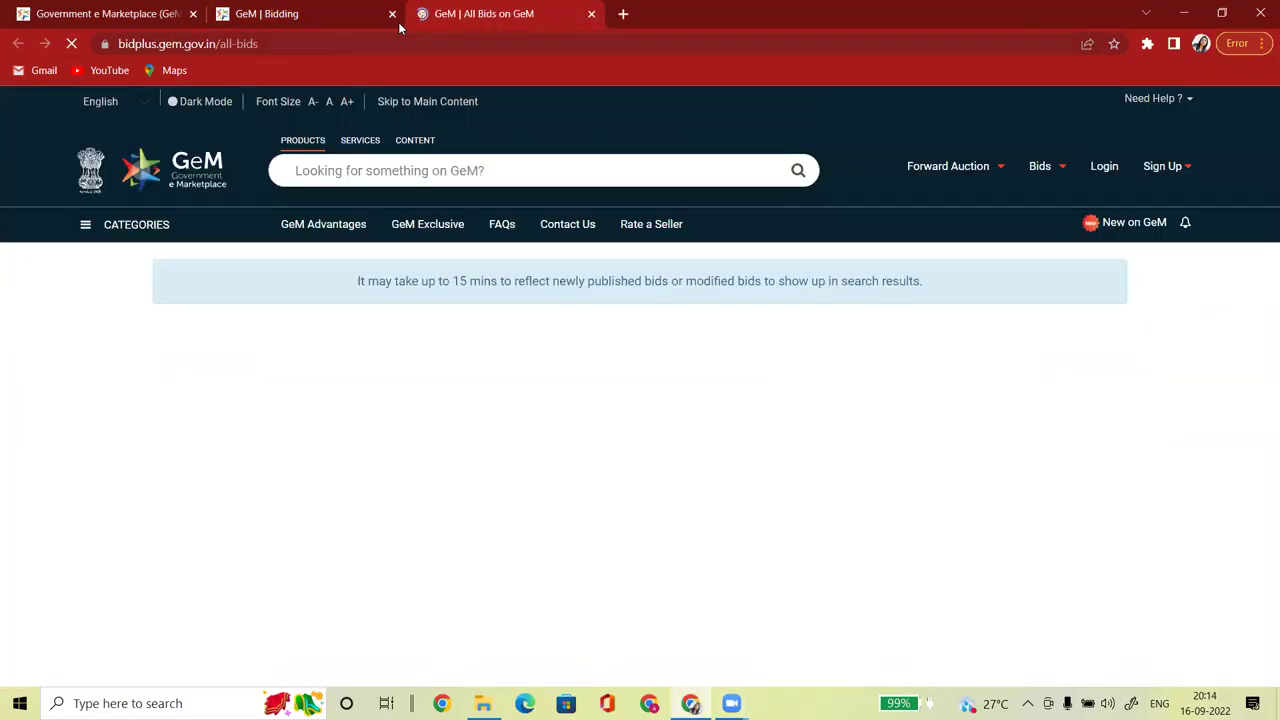
{"action": "left_click", "coordinate": [392, 14]}
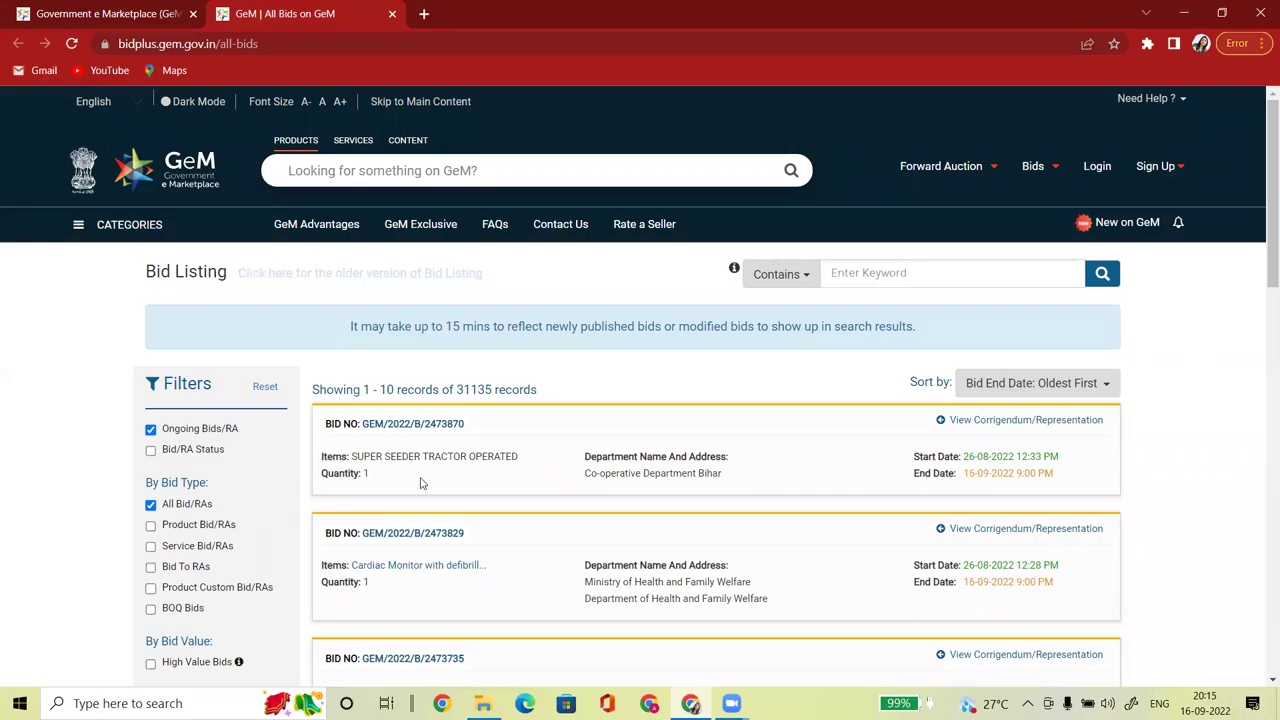
Filter the ongoing bids to BOQ Bids and search them for the keyword "pune"
{"action": "scroll", "coordinate": [1260, 262], "scroll_direction": "down", "scroll_amount": 3}
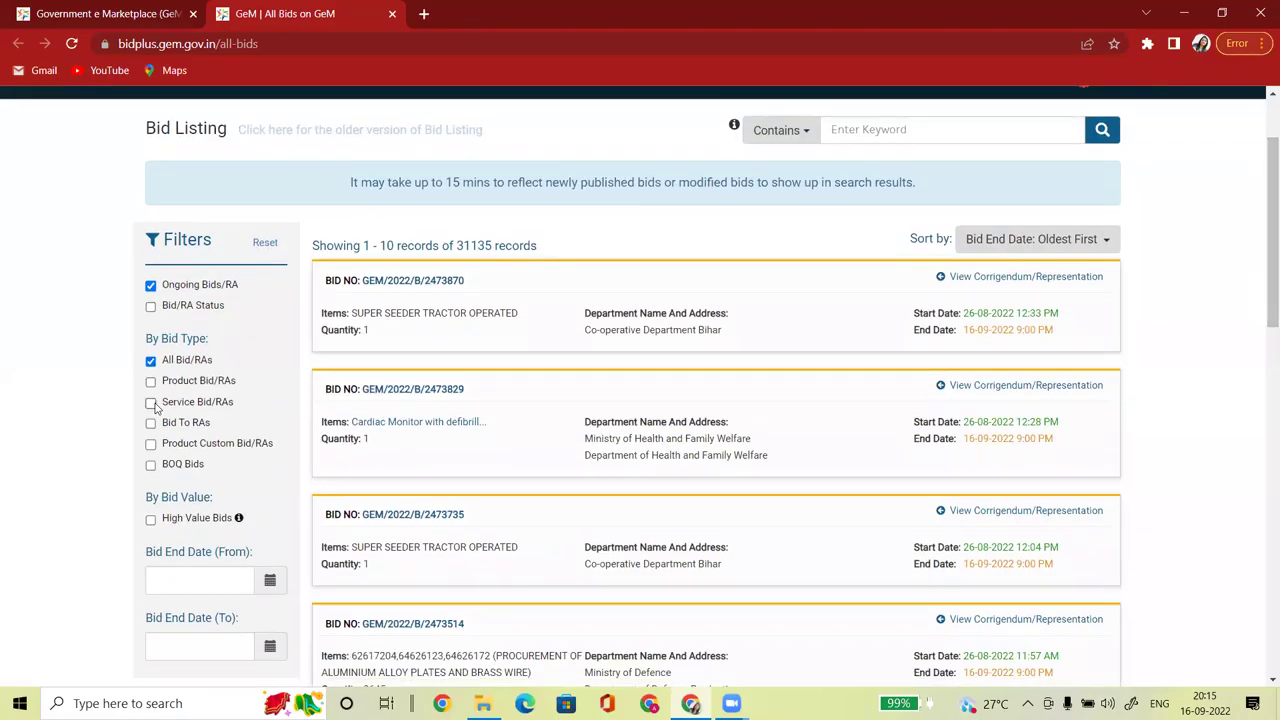
{"action": "left_click", "coordinate": [151, 466]}
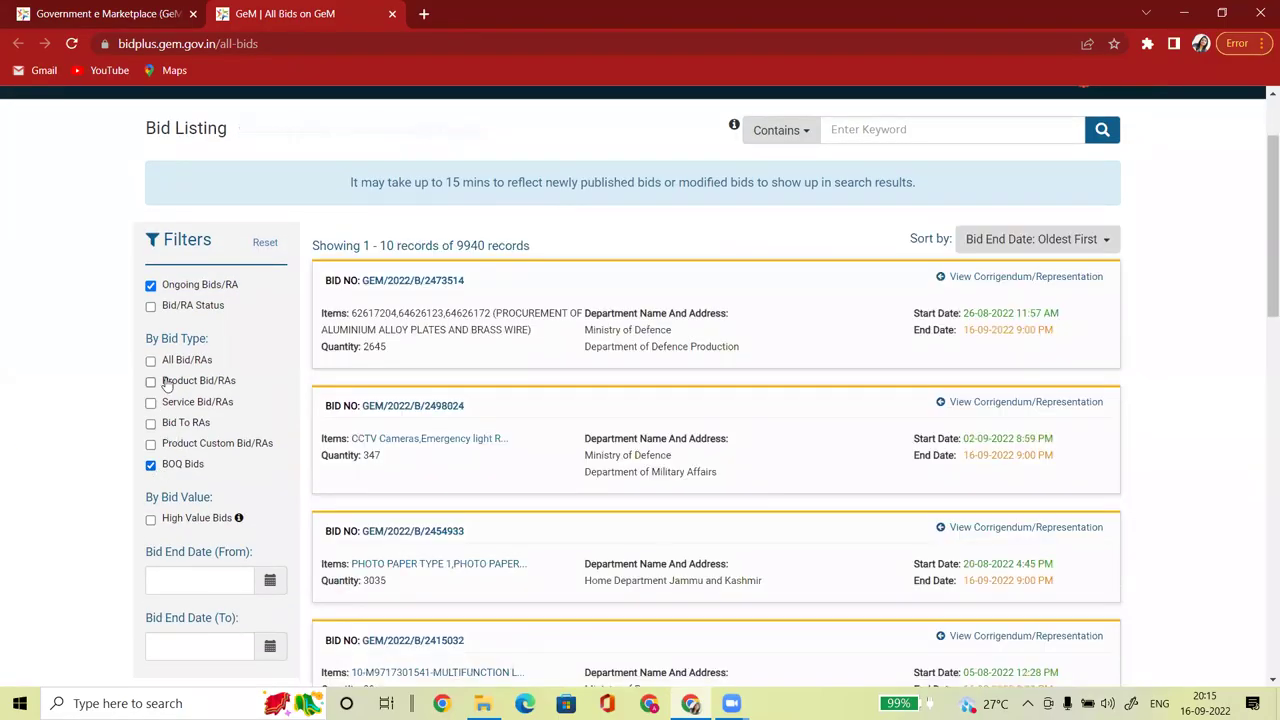
{"action": "left_click", "coordinate": [857, 133]}
{"action": "type", "text": "pune"}
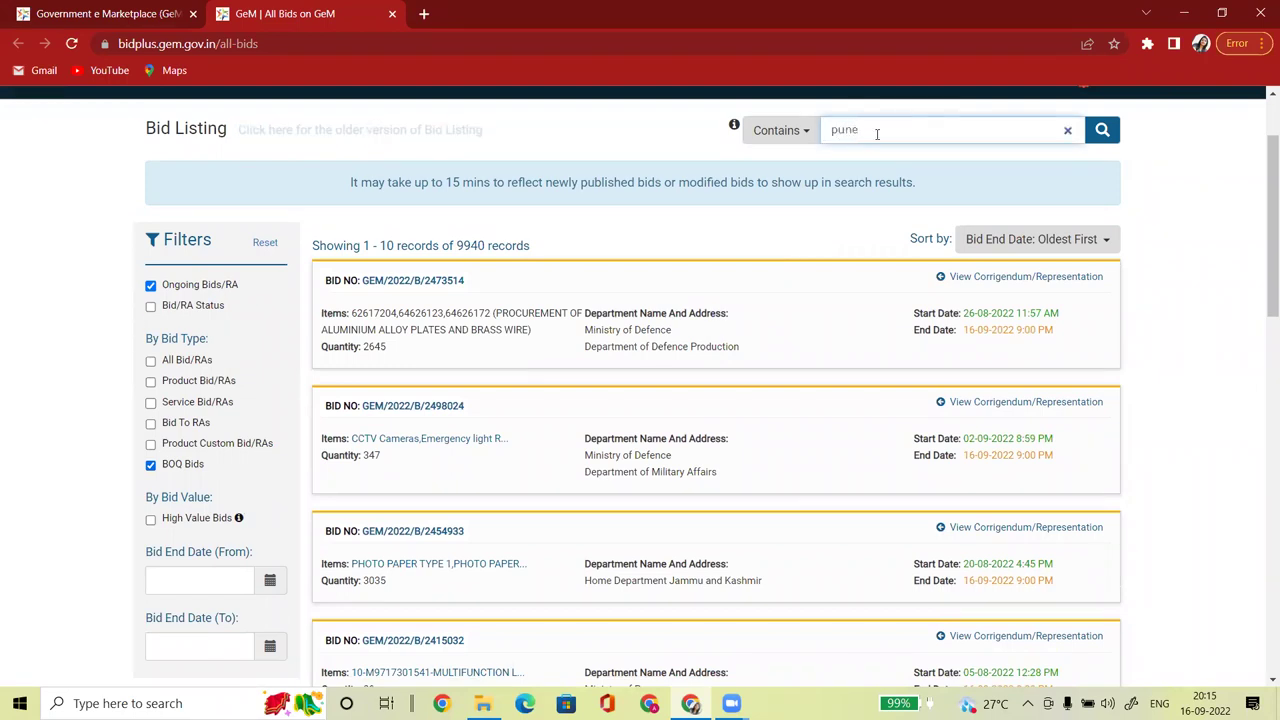
{"action": "left_click", "coordinate": [1099, 137]}
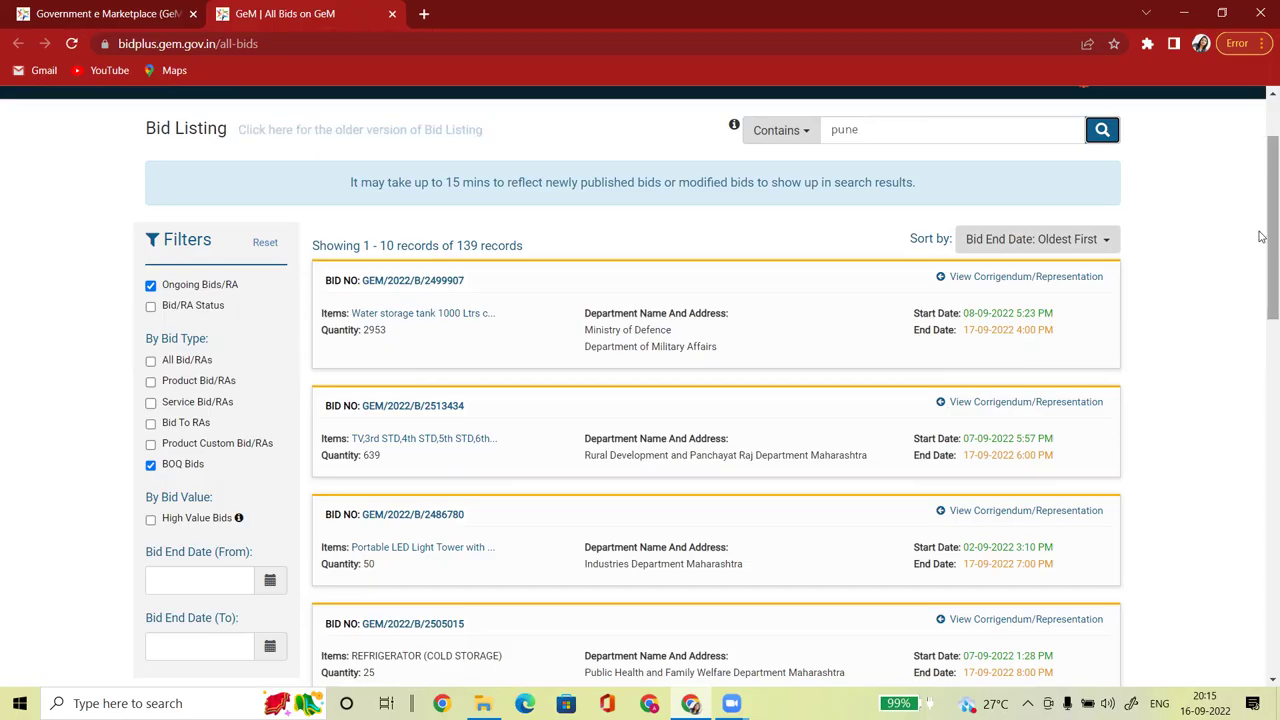
Switch back to the older version of the bid listing, opening its Ongoing Bids page
{"action": "scroll", "coordinate": [1261, 175], "scroll_direction": "up", "scroll_amount": 3}
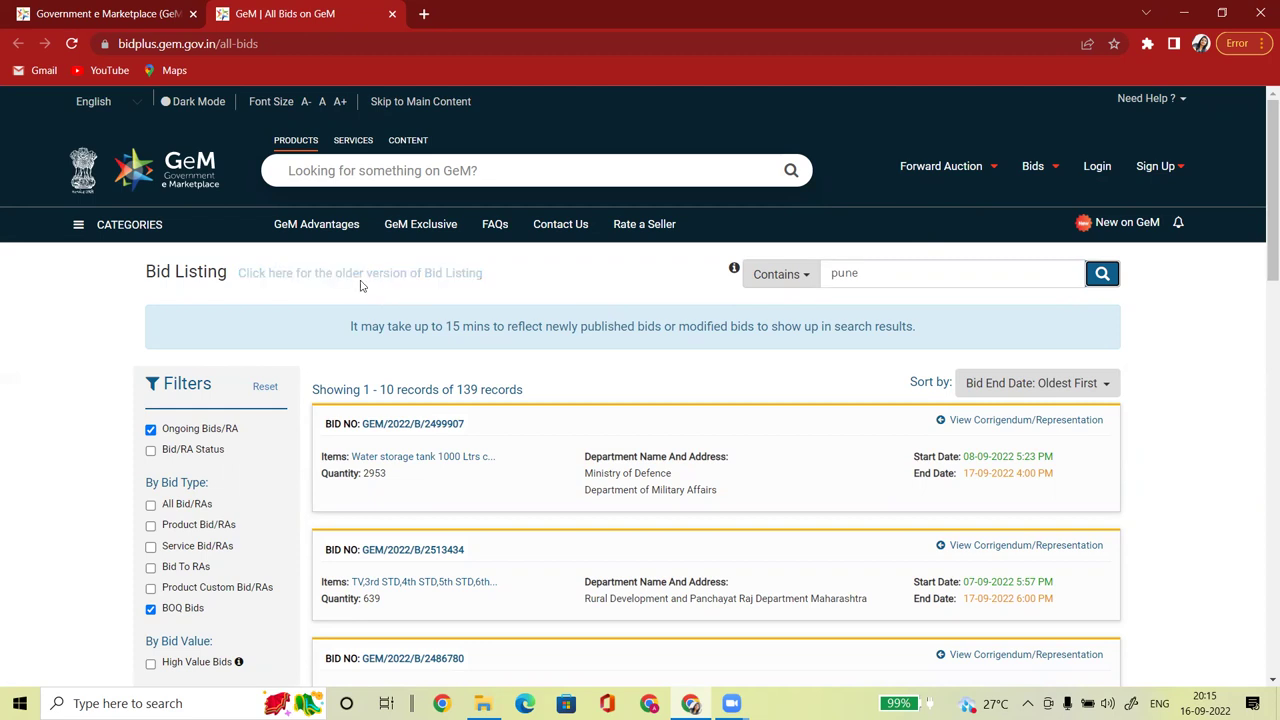
{"action": "mouse_move", "coordinate": [333, 284]}
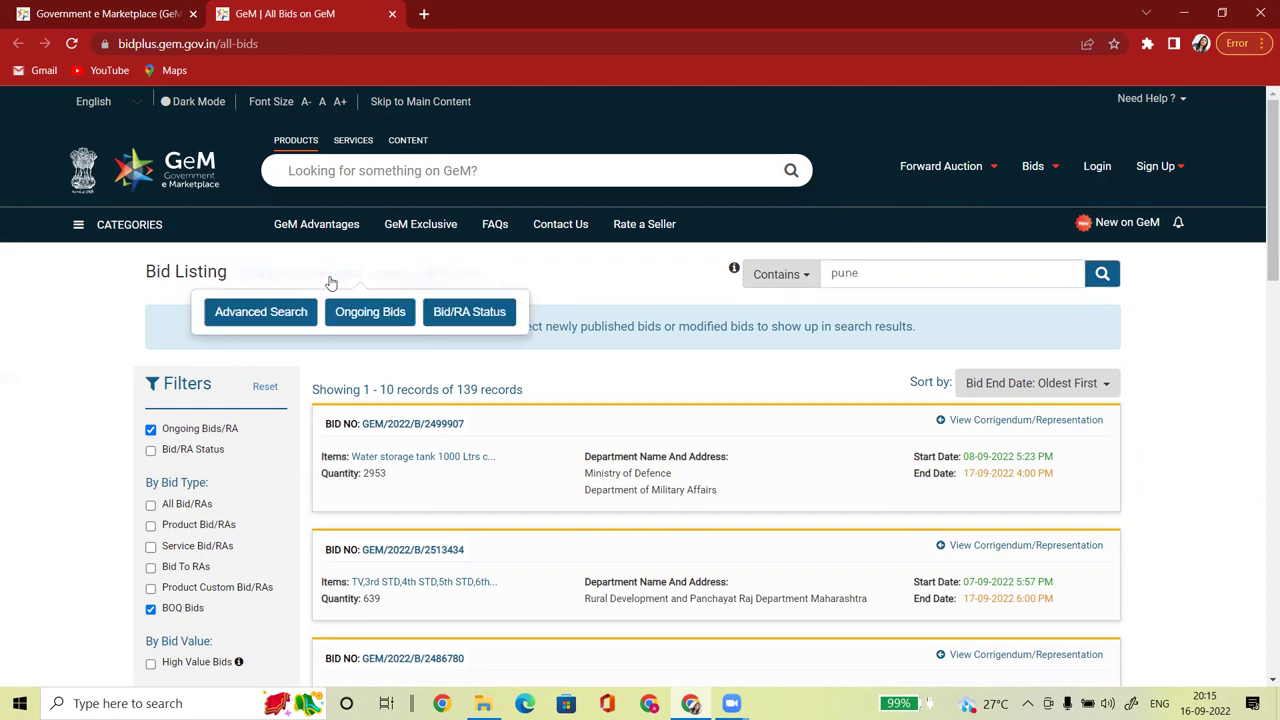
{"action": "left_click", "coordinate": [362, 317]}
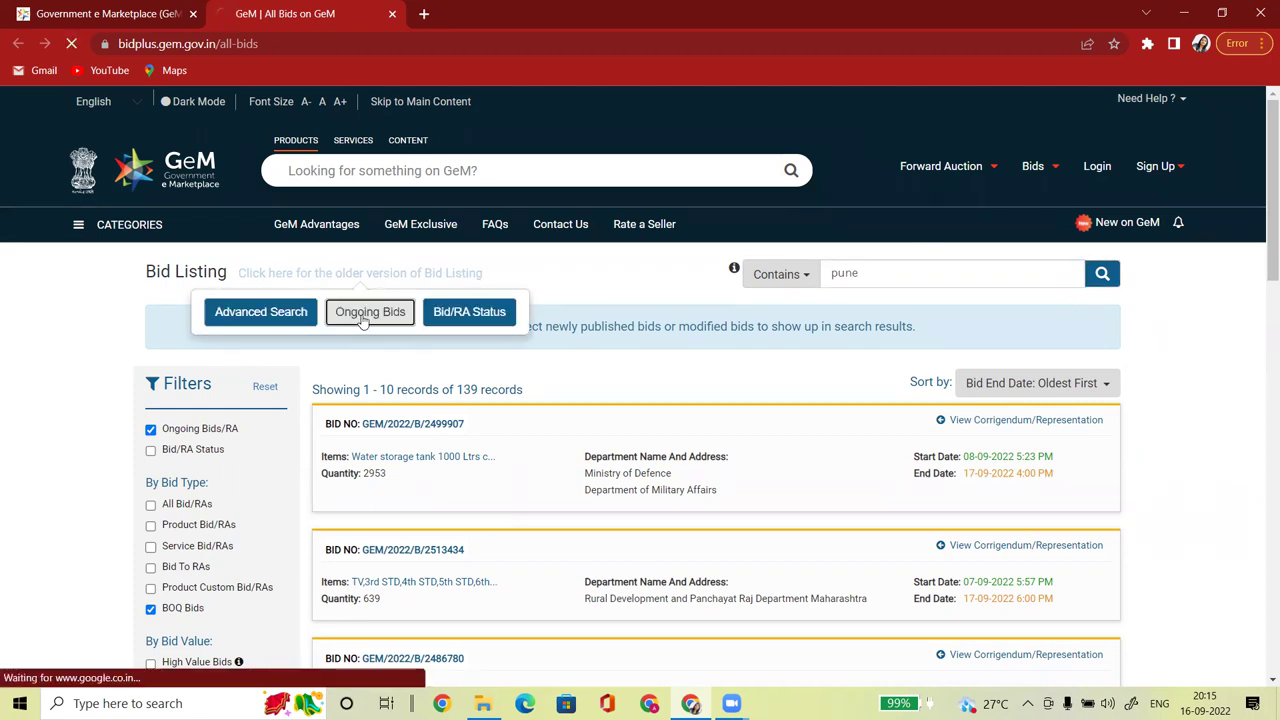